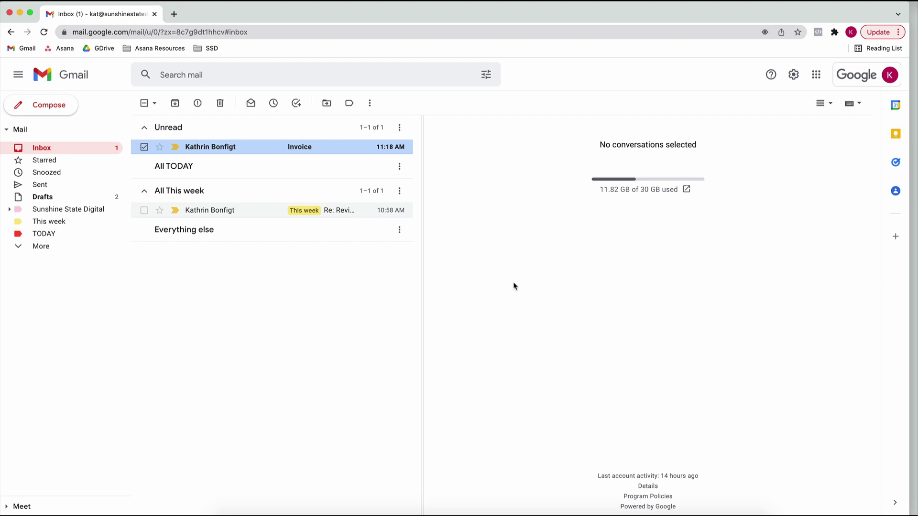
- View the labels available for the selected Invoice email and the sublabels nested under Sunshine State Digital
{"action": "left_click", "coordinate": [351, 107]}
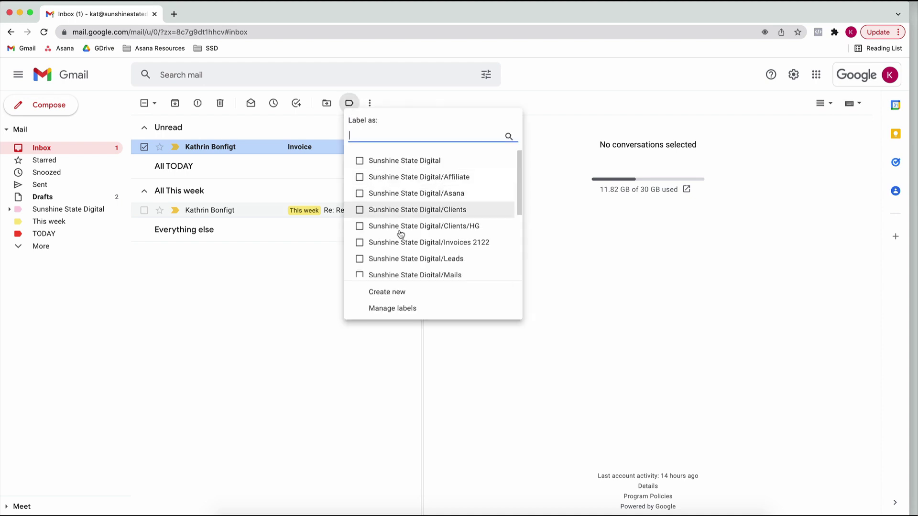
{"action": "left_click", "coordinate": [318, 303]}
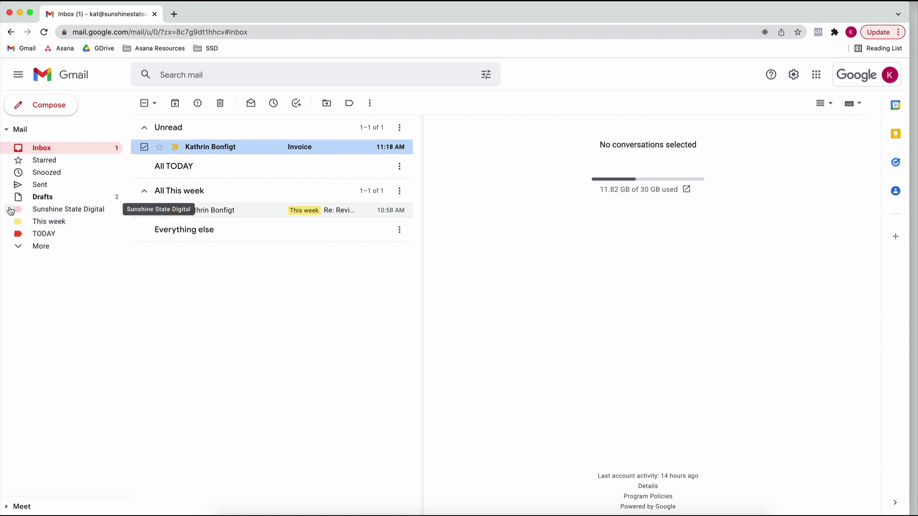
{"action": "left_click", "coordinate": [11, 211]}
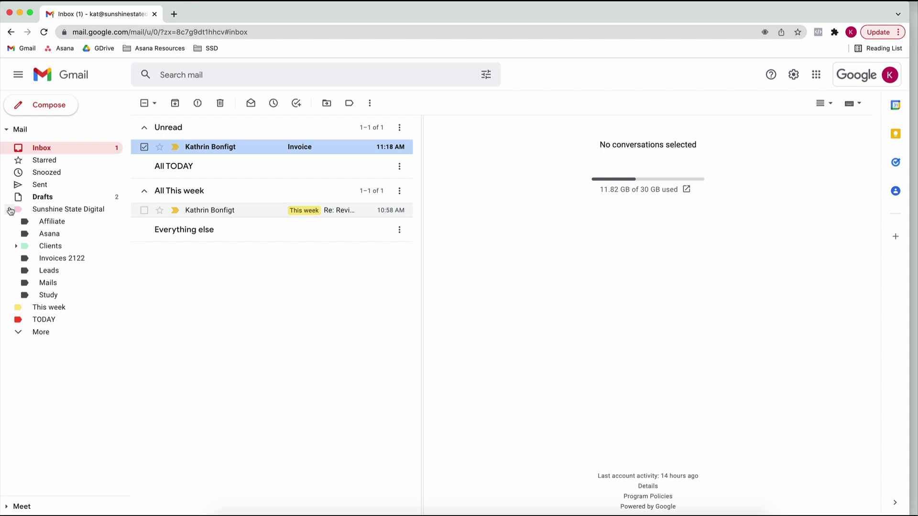
{"action": "left_click", "coordinate": [10, 210]}
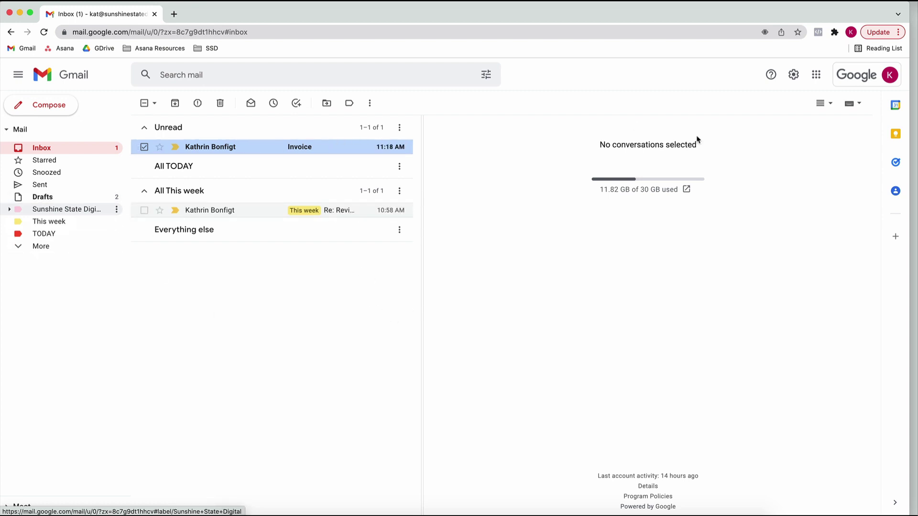
- Try the Comfortable and Default display densities in the quick settings, and set the density back to Compact
{"action": "left_click", "coordinate": [795, 78]}
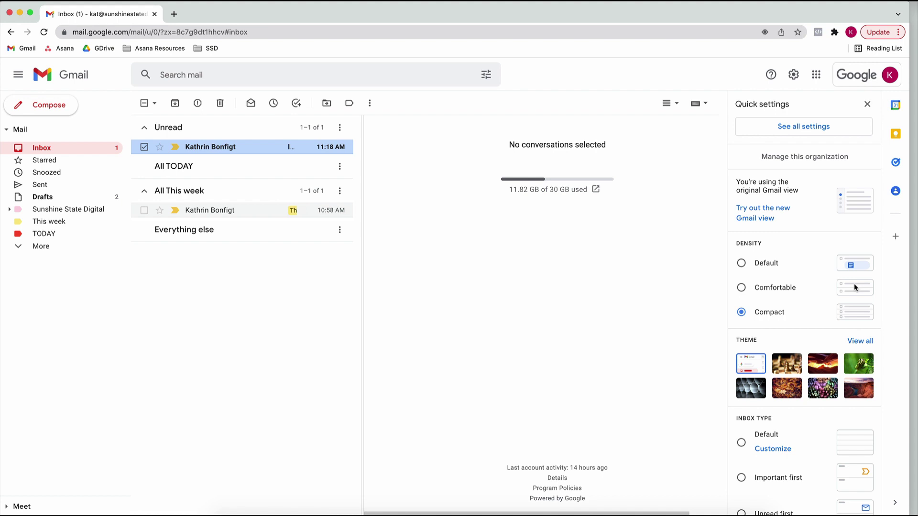
{"action": "left_click", "coordinate": [767, 287]}
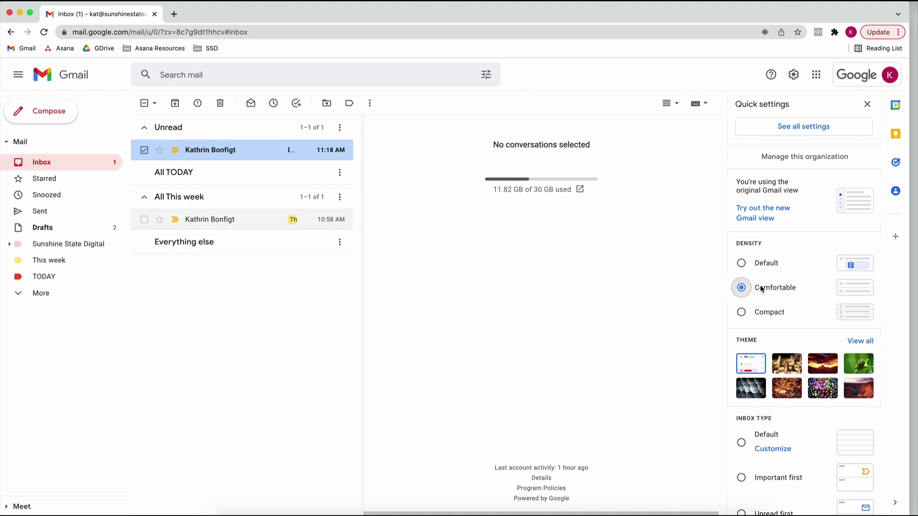
{"action": "left_click", "coordinate": [841, 264]}
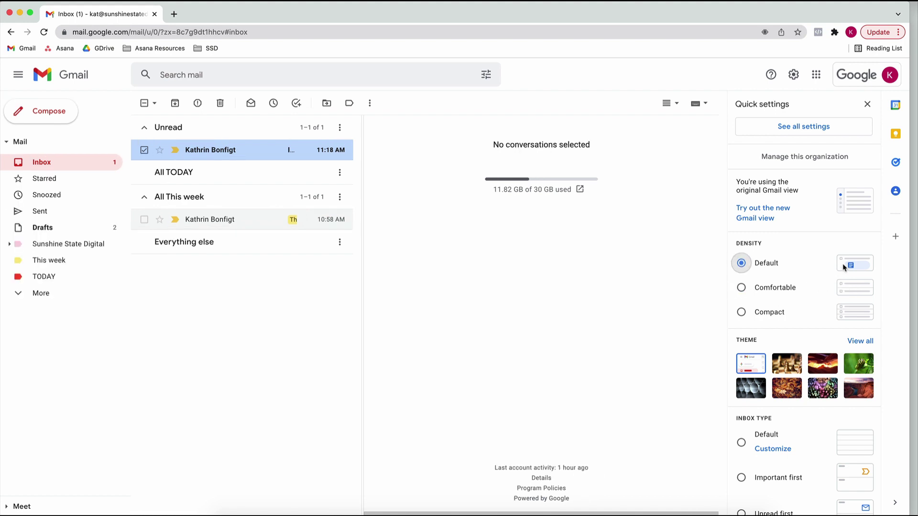
{"action": "left_click", "coordinate": [794, 288]}
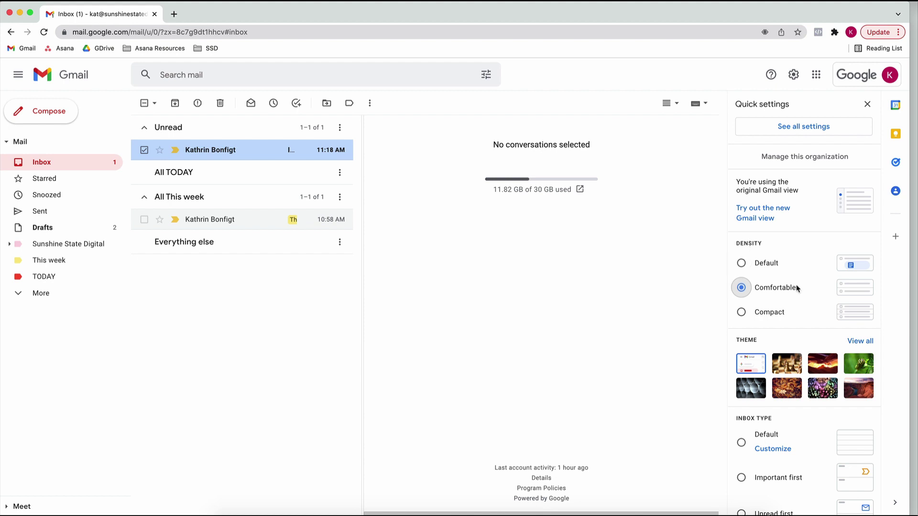
{"action": "left_click", "coordinate": [785, 311]}
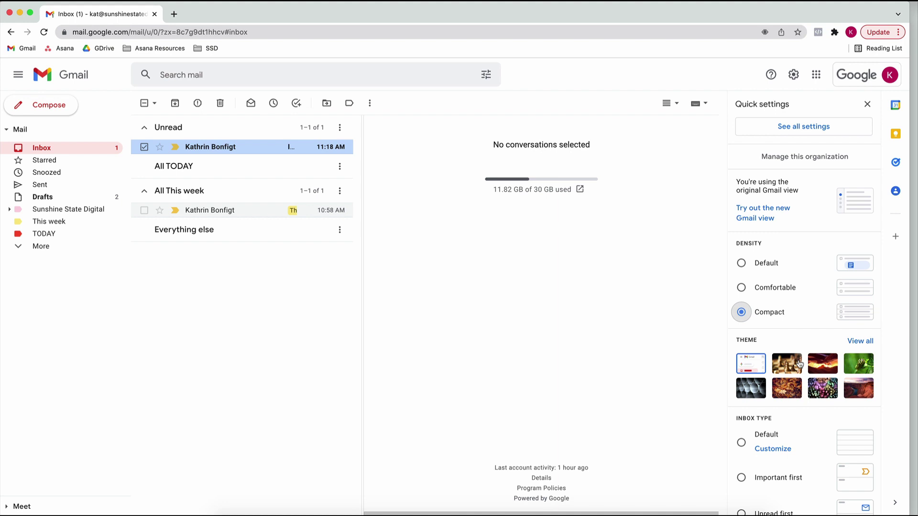
- Try the No split and Below inbox reading pane layouts, and set the pane back to Right of inbox
{"action": "scroll", "coordinate": [820, 385], "scroll_direction": "down", "scroll_amount": 1}
{"action": "scroll", "coordinate": [820, 385], "scroll_direction": "down", "scroll_amount": 5}
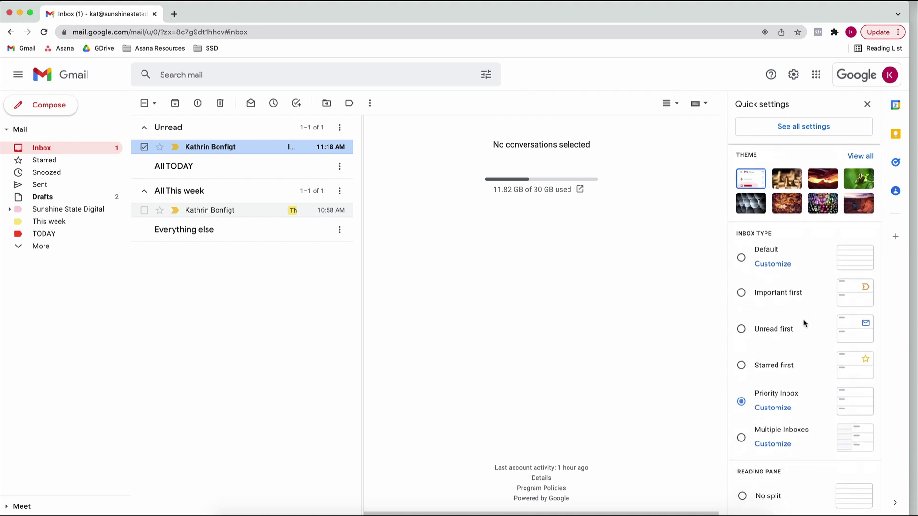
{"action": "scroll", "coordinate": [796, 408], "scroll_direction": "down", "scroll_amount": 3}
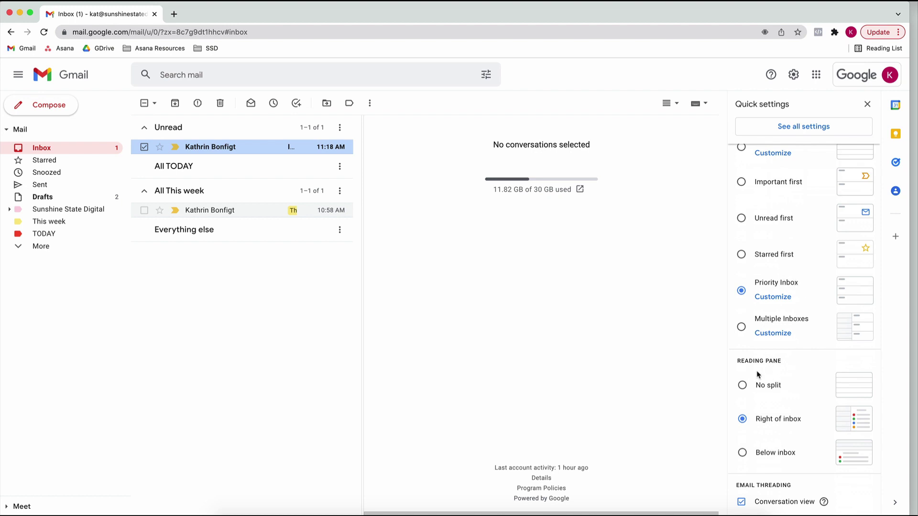
{"action": "left_click", "coordinate": [744, 386]}
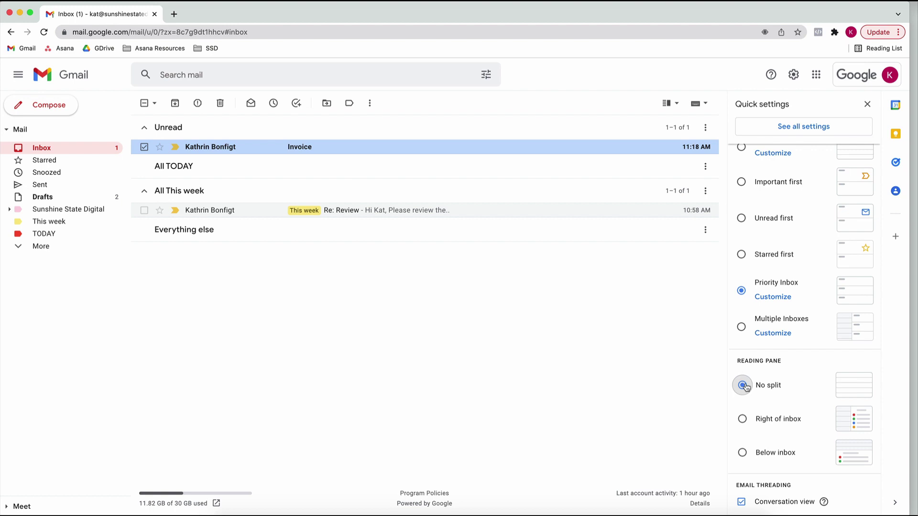
{"action": "left_click", "coordinate": [764, 426]}
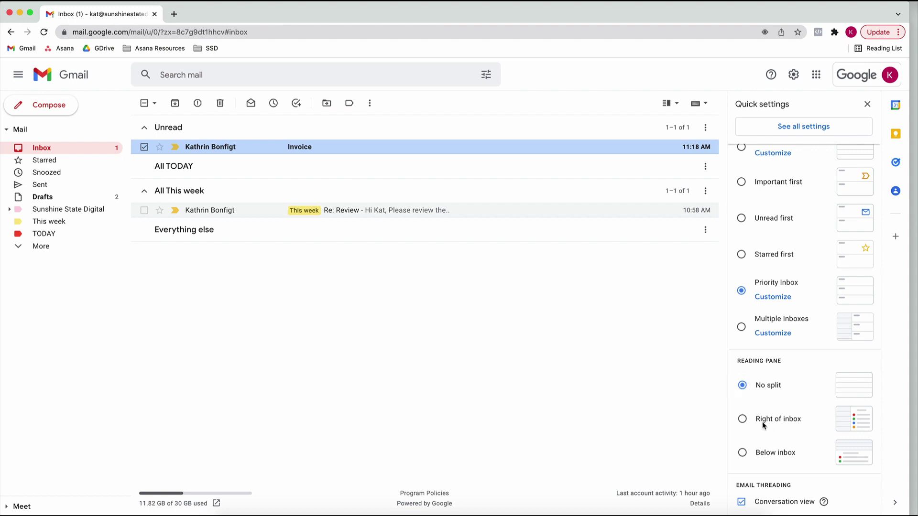
{"action": "left_click", "coordinate": [764, 453]}
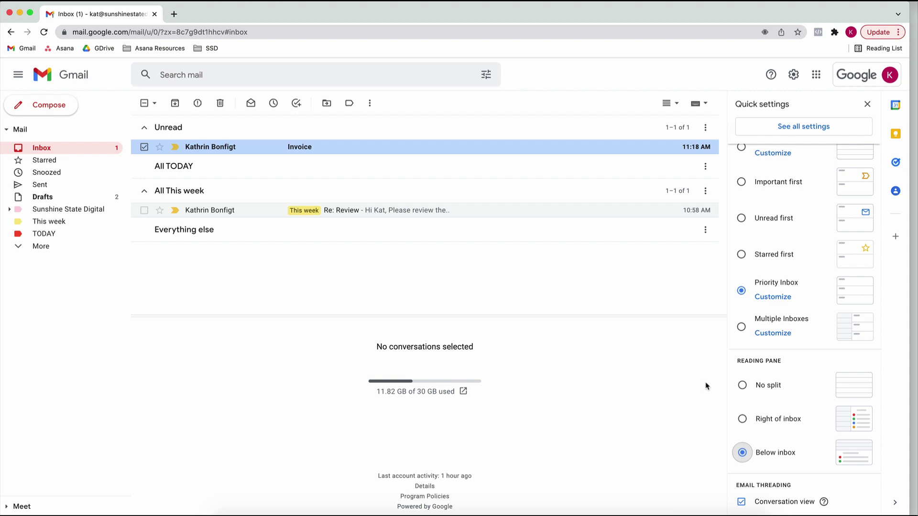
{"action": "left_click", "coordinate": [781, 424]}
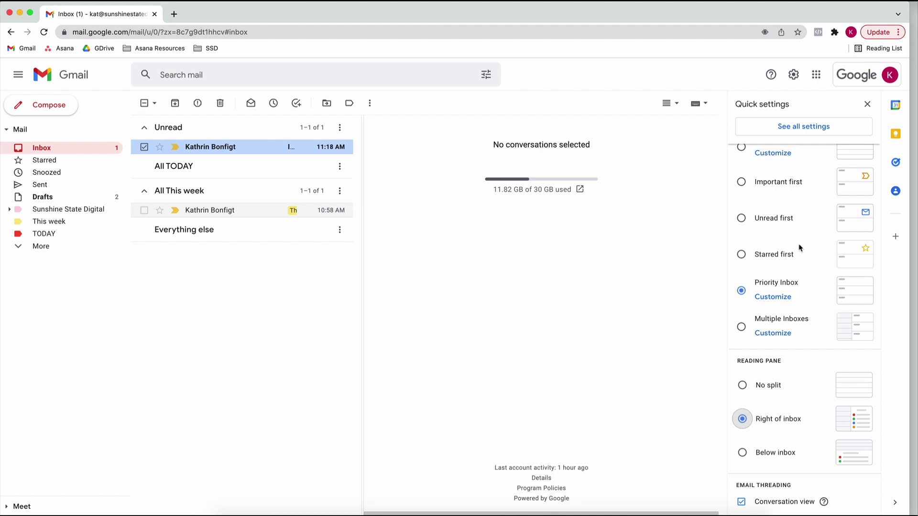
- Try the Default inbox type, examine the category tabs it offers, and dismiss the tab selection without changes
{"action": "scroll", "coordinate": [799, 245], "scroll_direction": "up", "scroll_amount": 3}
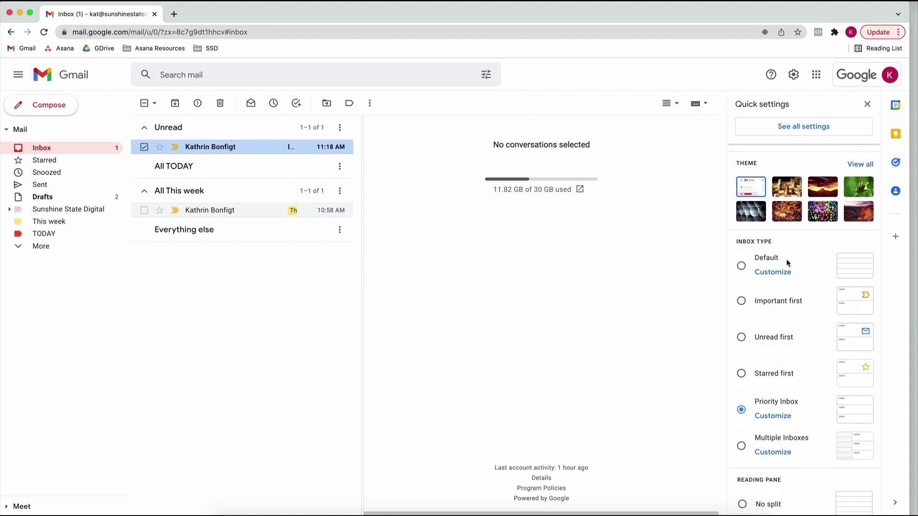
{"action": "left_click", "coordinate": [769, 258]}
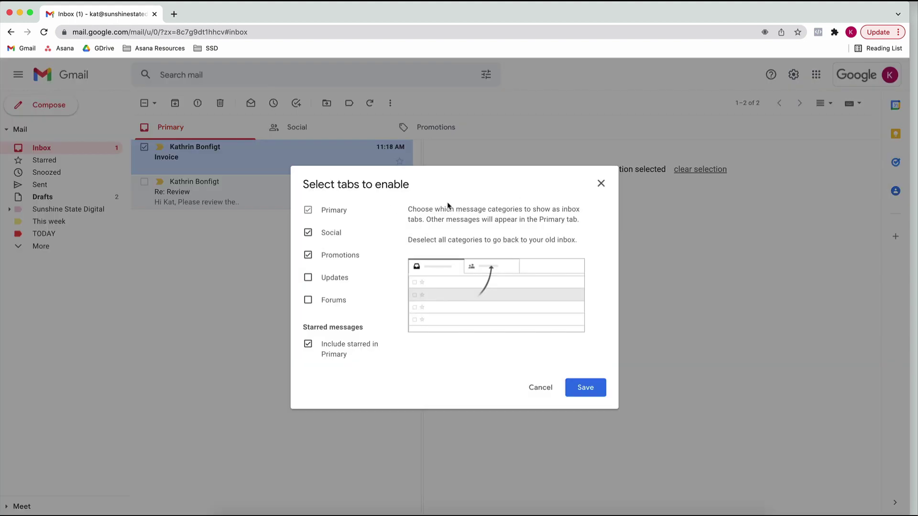
{"action": "mouse_move", "coordinate": [319, 276]}
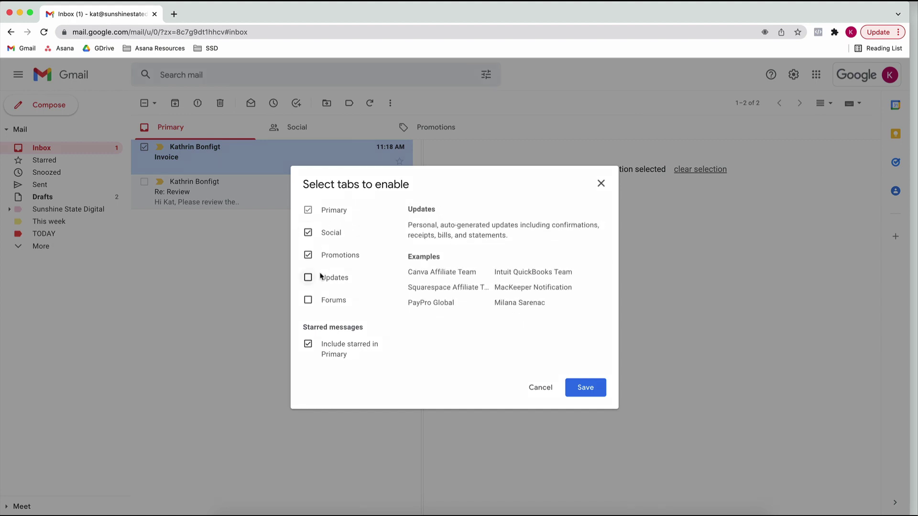
{"action": "mouse_move", "coordinate": [331, 308]}
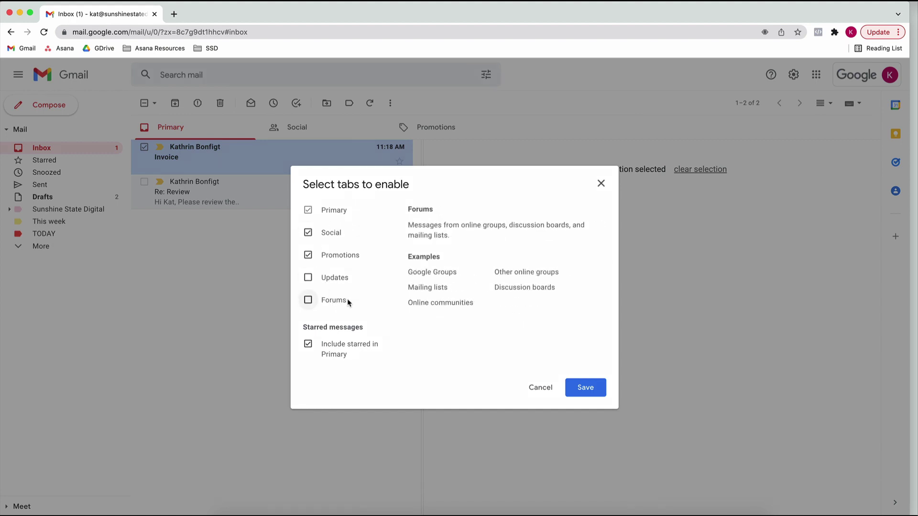
{"action": "left_click", "coordinate": [601, 185]}
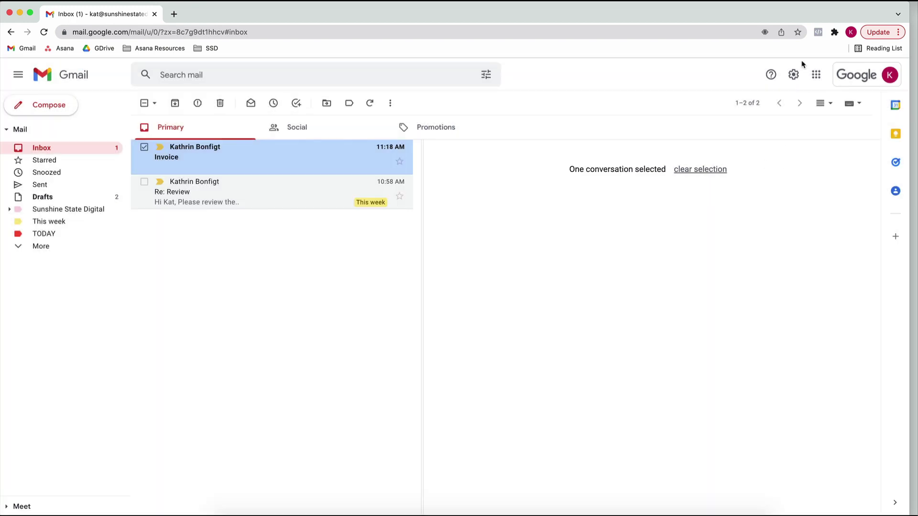
- Set the inbox type to Priority Inbox and reset its sections to the default configuration
{"action": "left_click", "coordinate": [793, 74]}
{"action": "scroll", "coordinate": [820, 438], "scroll_direction": "down", "scroll_amount": 3}
{"action": "scroll", "coordinate": [820, 438], "scroll_direction": "down", "scroll_amount": 2}
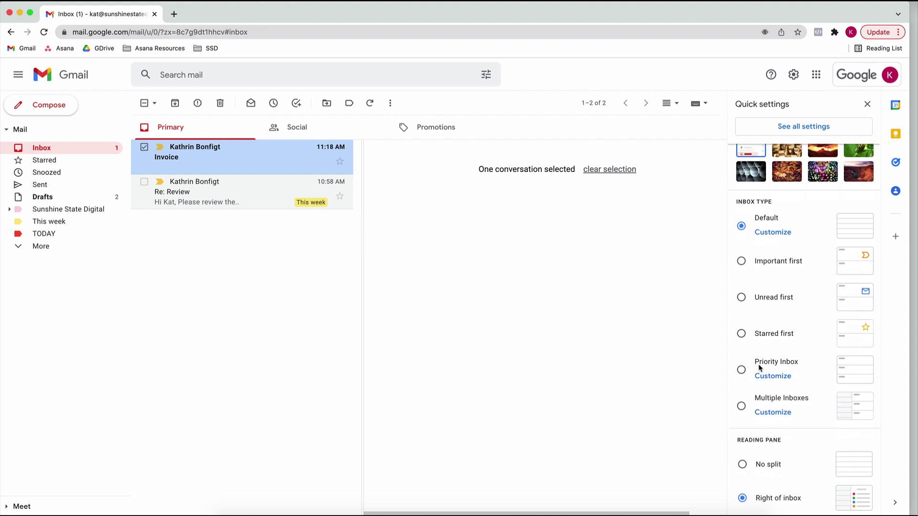
{"action": "left_click", "coordinate": [765, 364]}
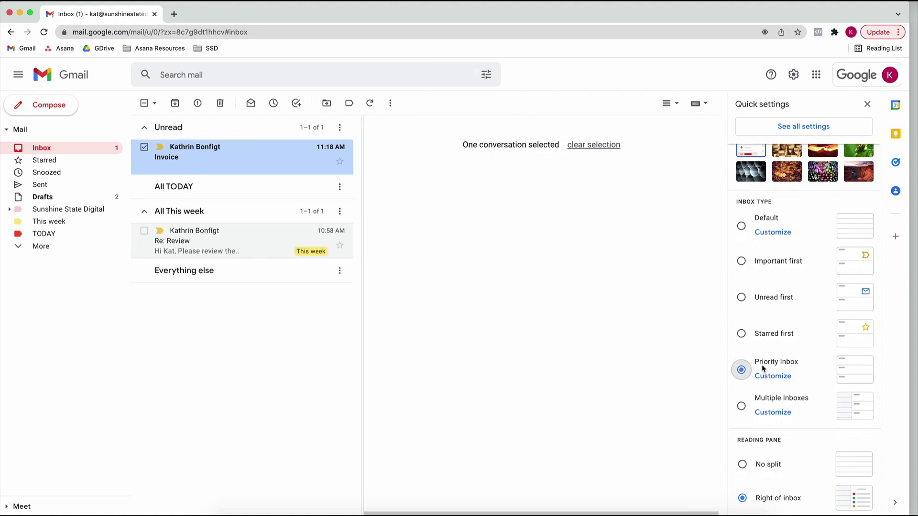
{"action": "left_click", "coordinate": [773, 376]}
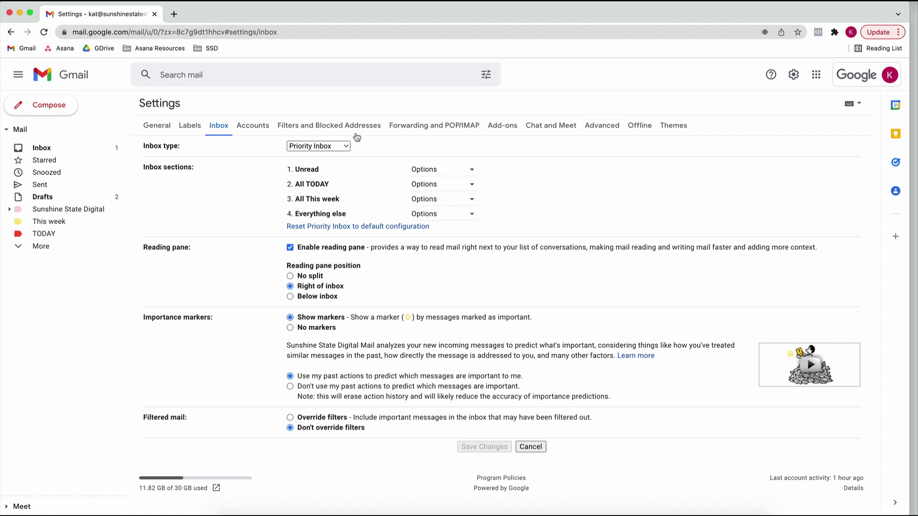
{"action": "left_click", "coordinate": [335, 227]}
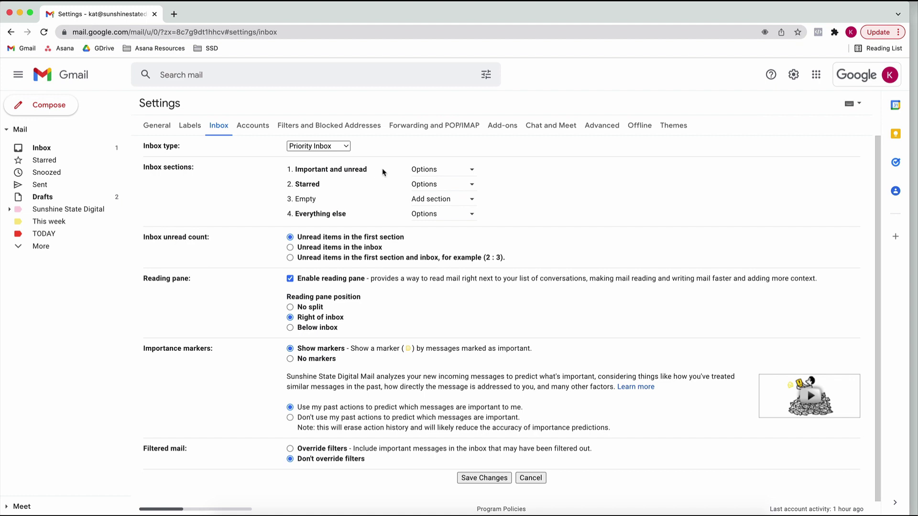
- Examine the existing custom labels and their sublabels in the label settings
{"action": "left_click", "coordinate": [191, 128]}
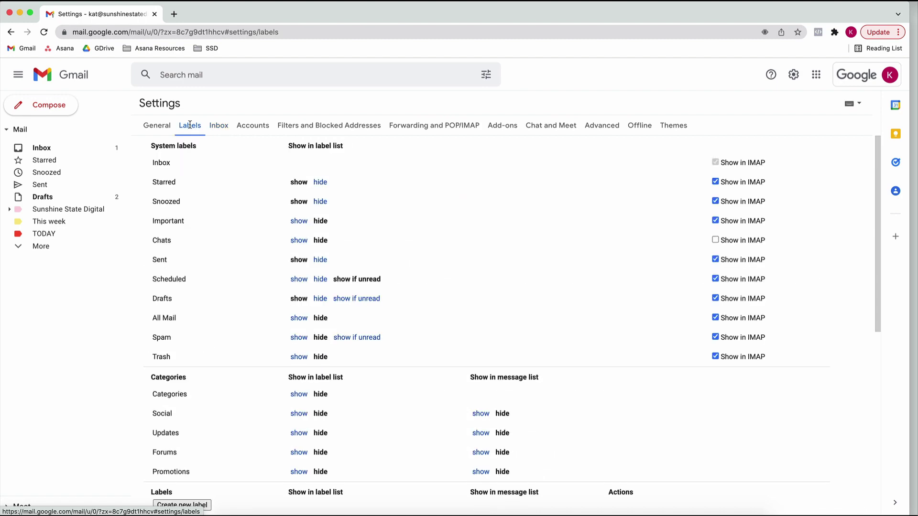
{"action": "scroll", "coordinate": [366, 300], "scroll_direction": "down", "scroll_amount": 2}
{"action": "scroll", "coordinate": [367, 300], "scroll_direction": "down", "scroll_amount": 4}
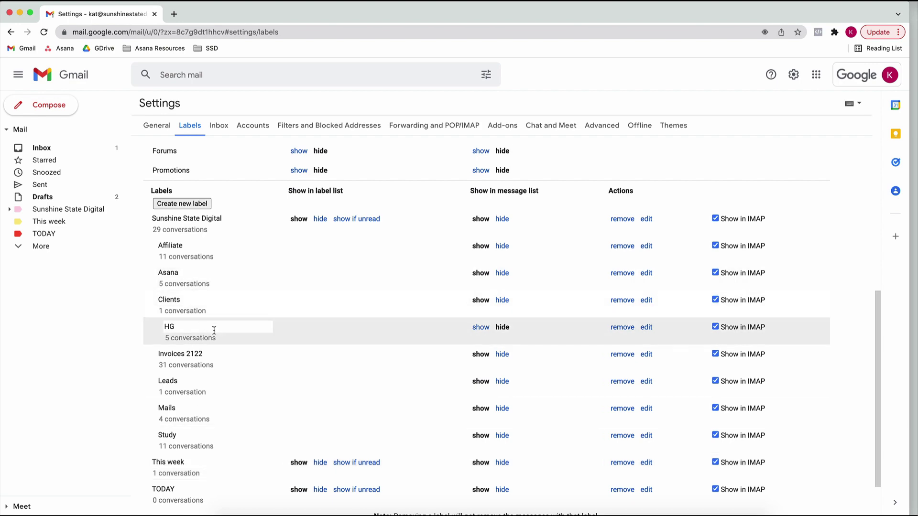
- Examine the new label options, including the parent labels available for nesting, and dismiss the dialog without creating a label
{"action": "left_click", "coordinate": [188, 207]}
{"action": "left_click", "coordinate": [370, 275]}
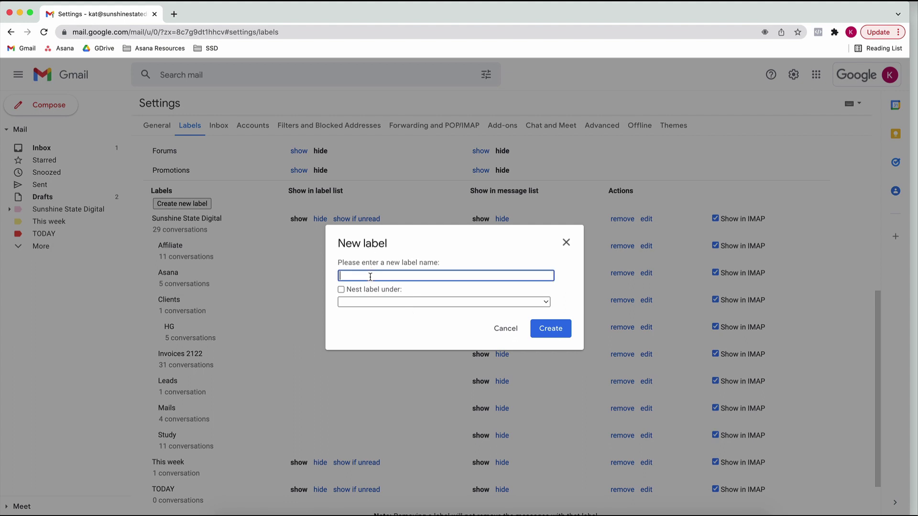
{"action": "left_click", "coordinate": [342, 289]}
{"action": "left_click", "coordinate": [393, 302]}
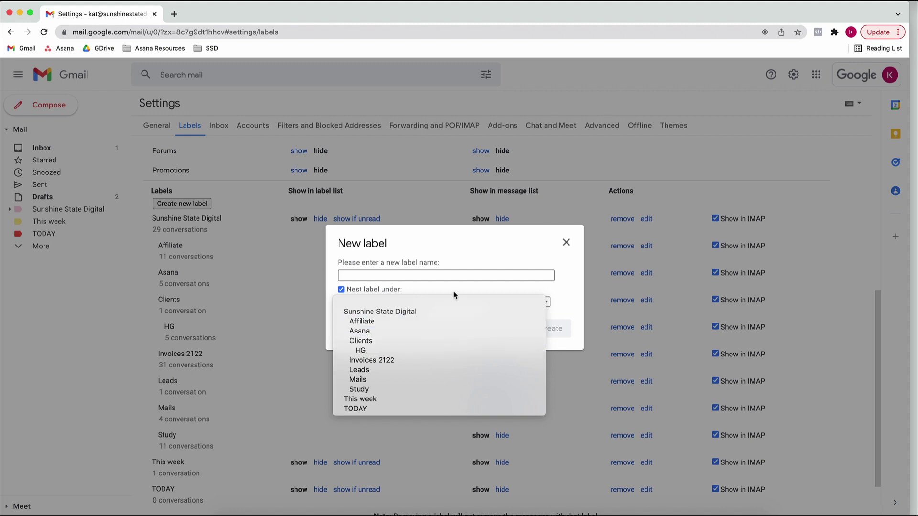
{"action": "left_click", "coordinate": [564, 294]}
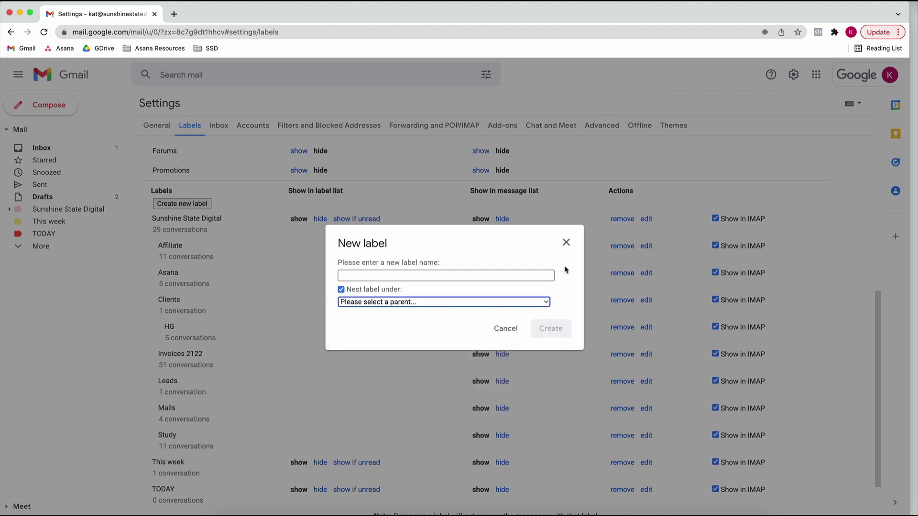
{"action": "left_click", "coordinate": [567, 241]}
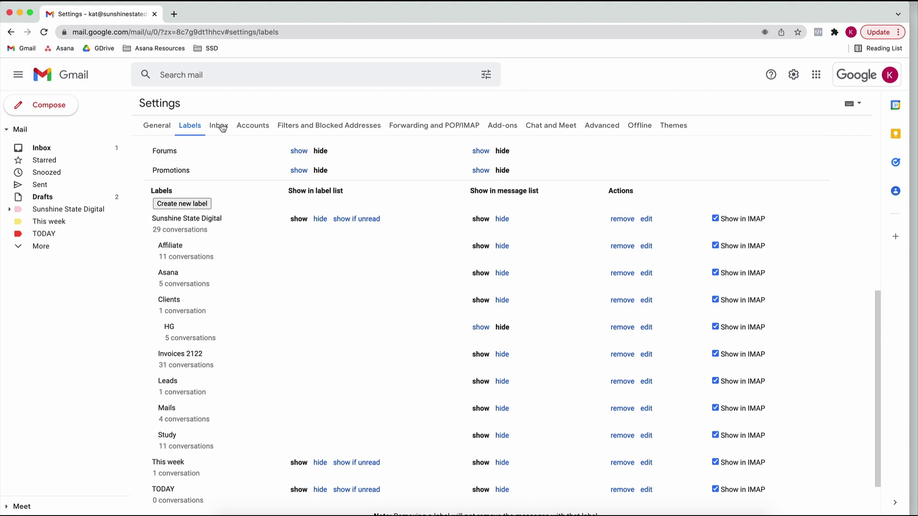
- Set the first Priority Inbox section to show Unread messages
{"action": "left_click", "coordinate": [220, 126]}
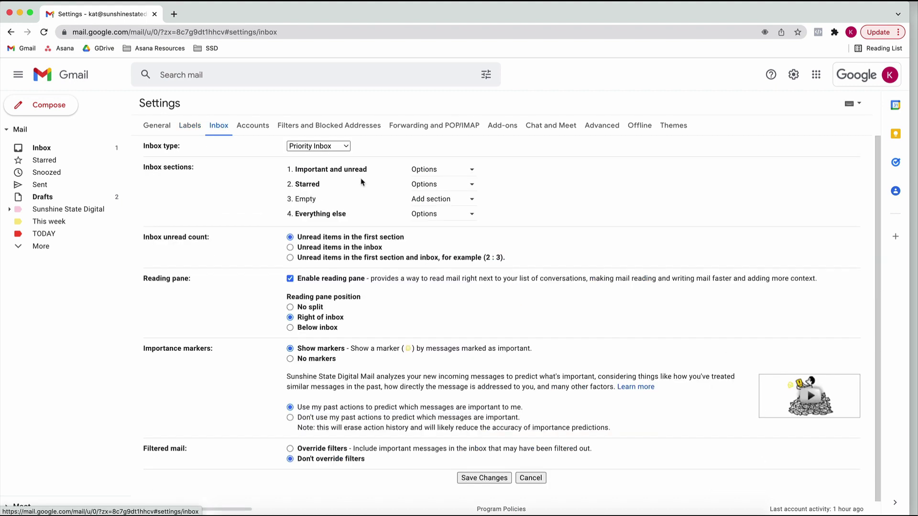
{"action": "left_click", "coordinate": [436, 171]}
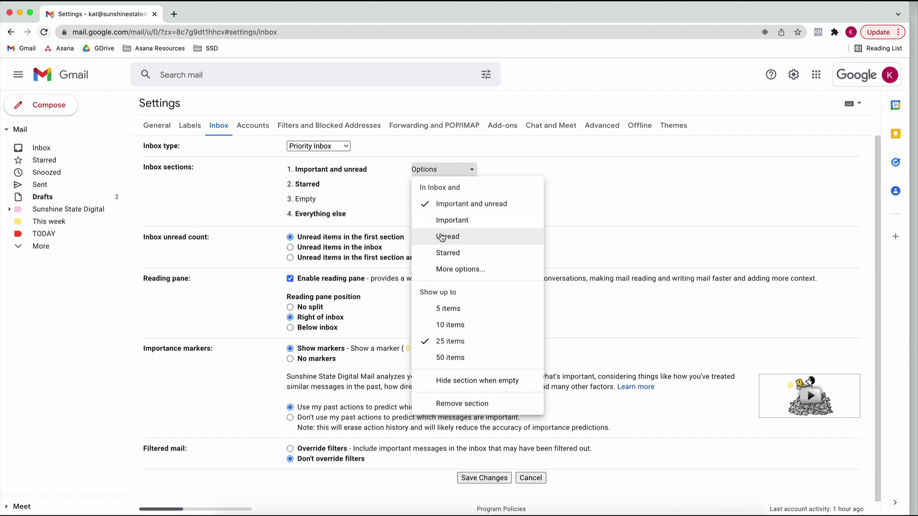
{"action": "left_click", "coordinate": [441, 238]}
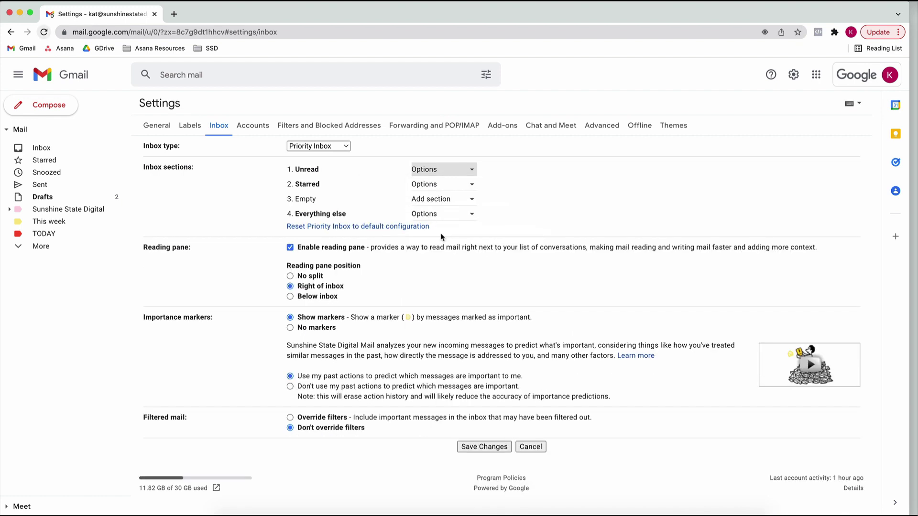
- Set the second Priority Inbox section to show all mail from the TODAY label
{"action": "left_click", "coordinate": [448, 186]}
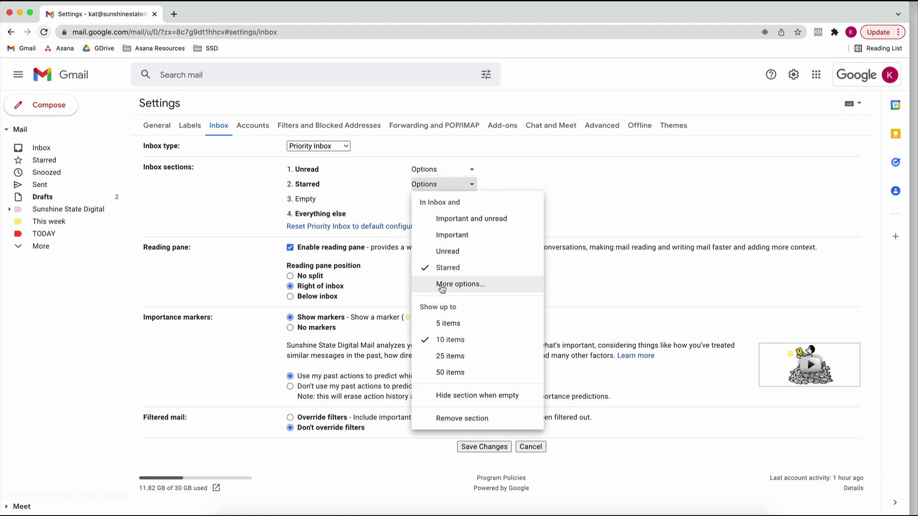
{"action": "left_click", "coordinate": [459, 285]}
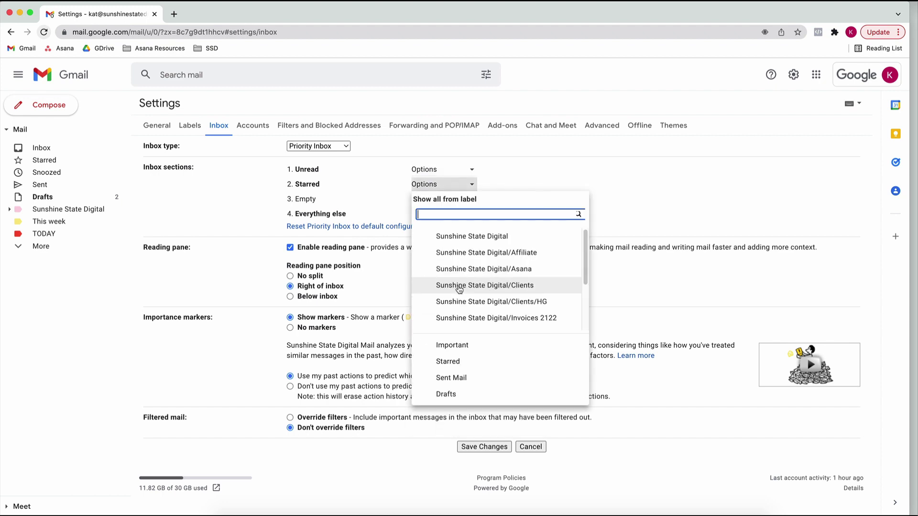
{"action": "type", "text": "today"}
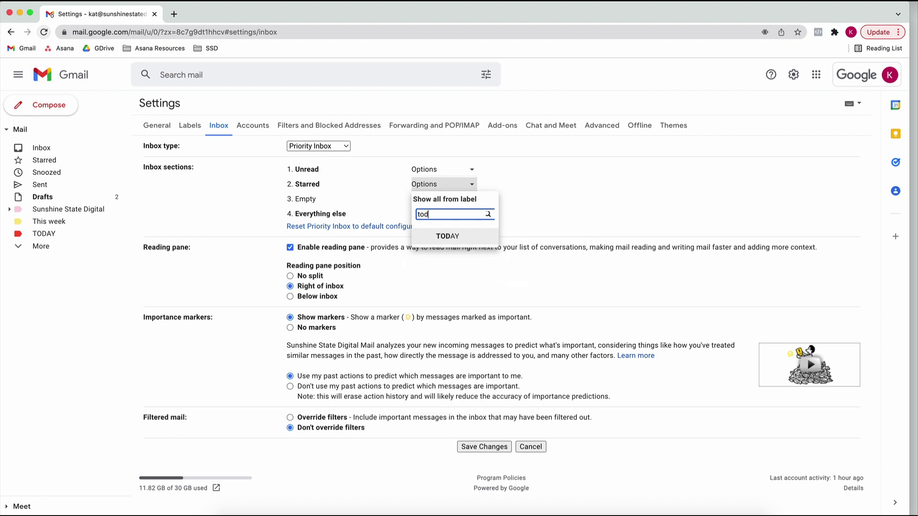
{"action": "left_click", "coordinate": [441, 238]}
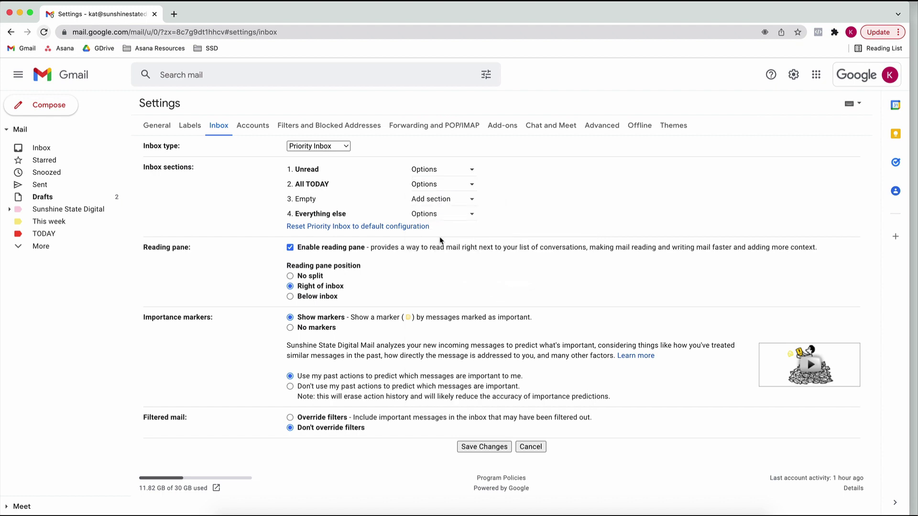
- Set the third Priority Inbox section to show all mail from the This week label and save the inbox settings
{"action": "left_click", "coordinate": [428, 201]}
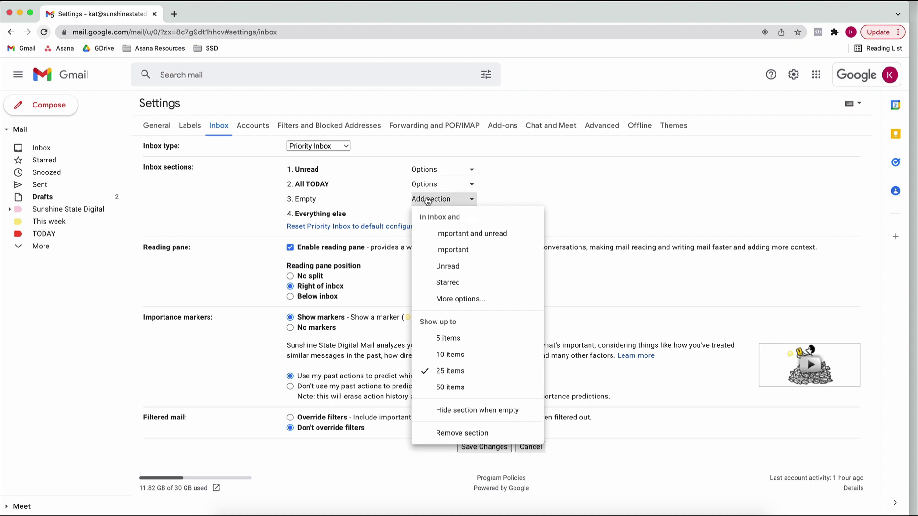
{"action": "left_click", "coordinate": [469, 298]}
{"action": "type", "text": "t"}
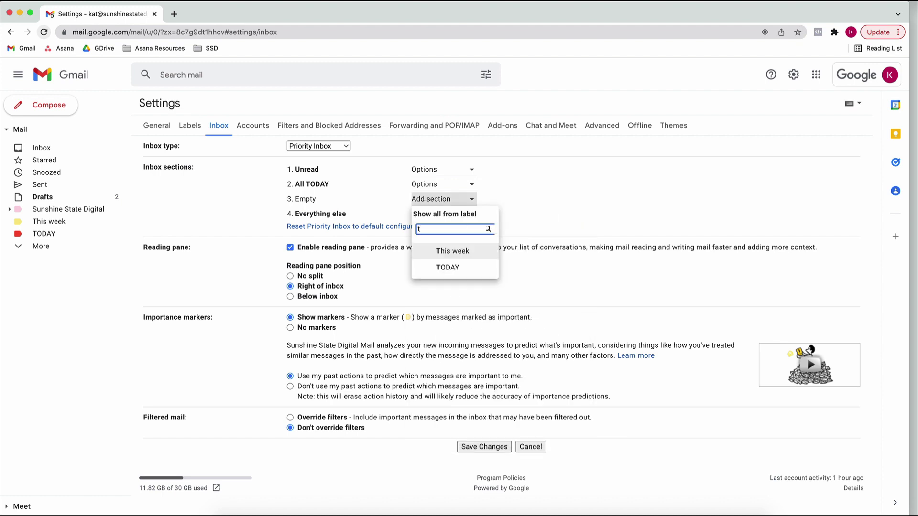
{"action": "type", "text": "hi"}
{"action": "left_click", "coordinate": [463, 249]}
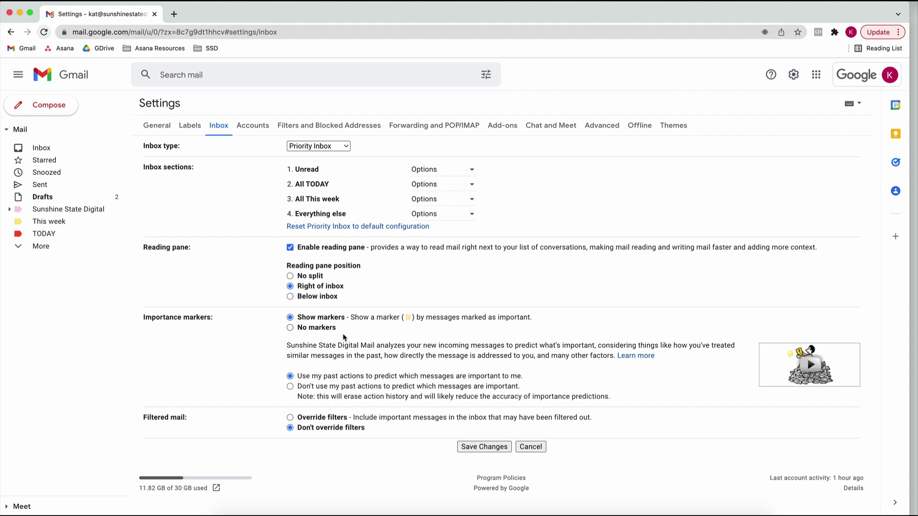
{"action": "left_click", "coordinate": [477, 447]}
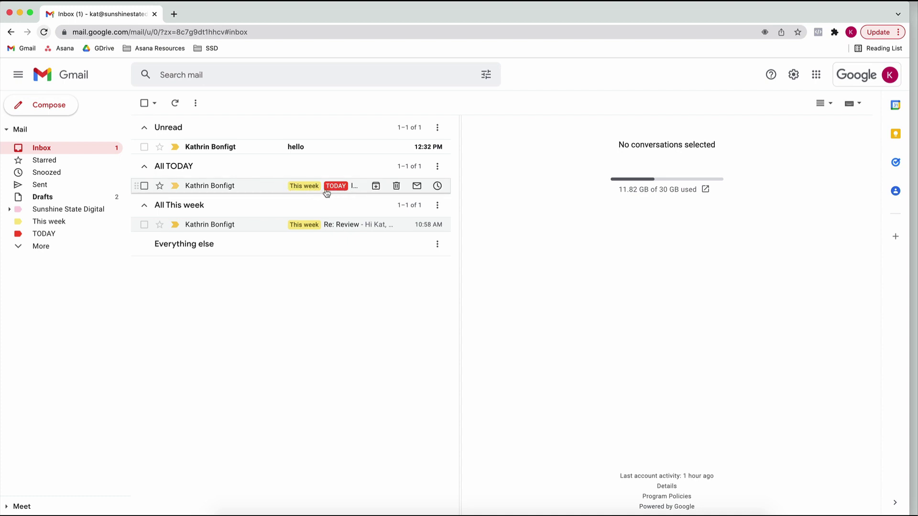
- Open the Invoice email in the All TODAY section and remove its This week label
{"action": "left_click", "coordinate": [275, 187]}
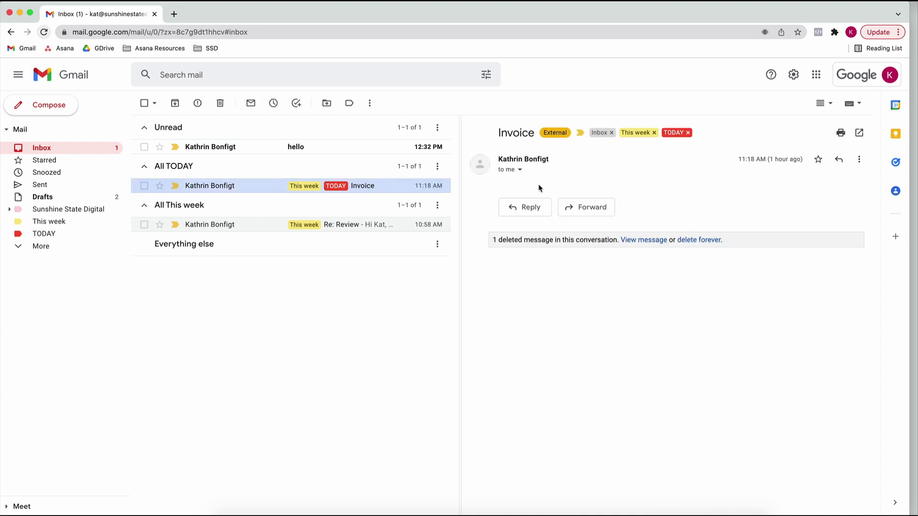
{"action": "left_click", "coordinate": [653, 133]}
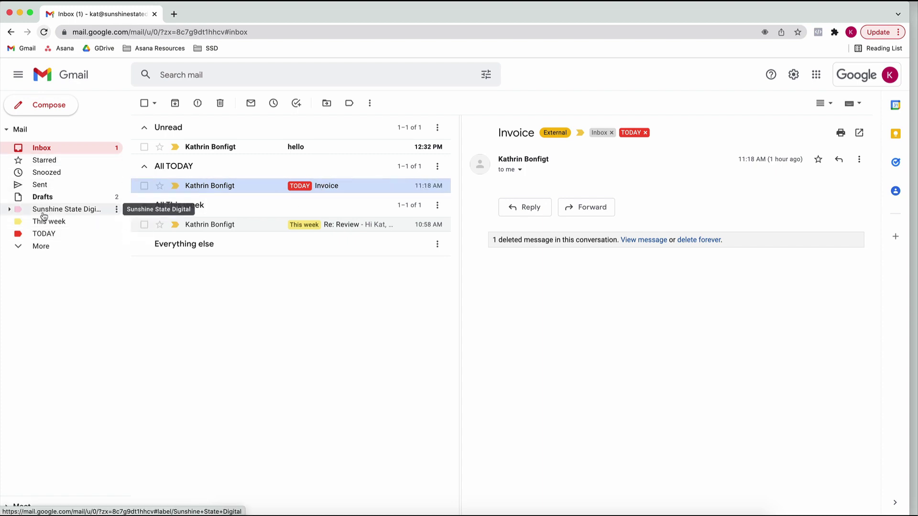
- Expand the full label list and examine the sublabels under Sunshine State Digital and Clients
{"action": "left_click", "coordinate": [41, 246]}
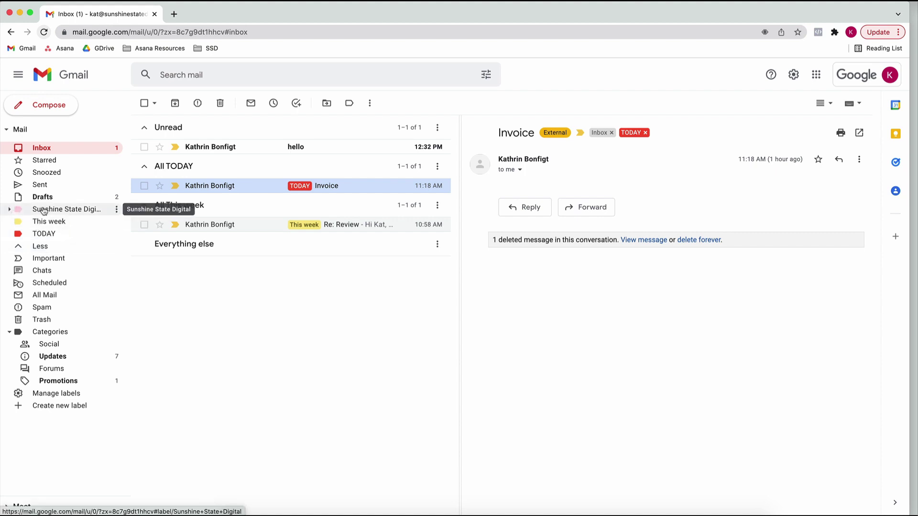
{"action": "left_click", "coordinate": [9, 210]}
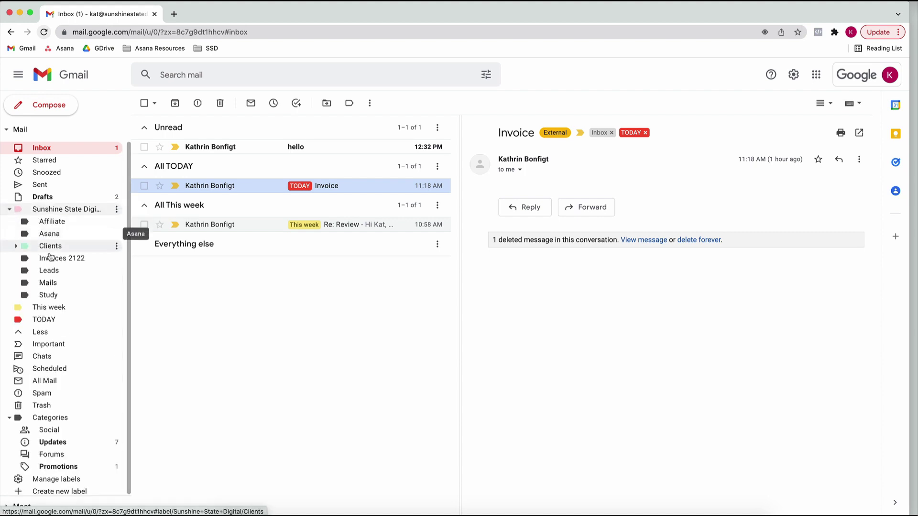
{"action": "left_click", "coordinate": [17, 247]}
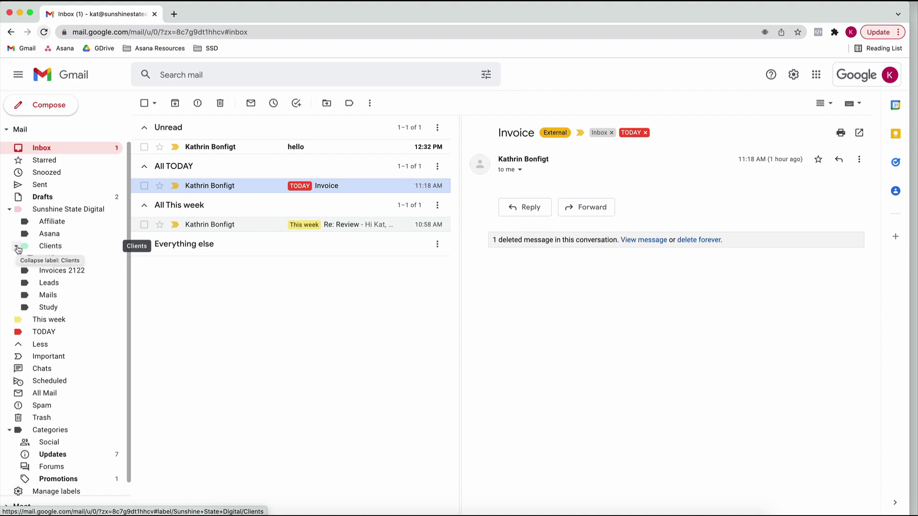
{"action": "left_click", "coordinate": [17, 247]}
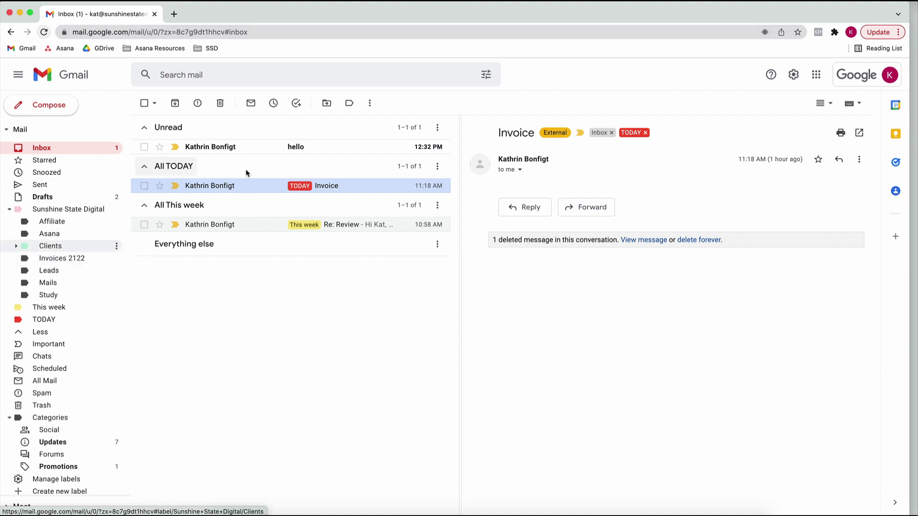
- Move the Invoice email to Sunshine State Digital/Invoices 2122, remove its TODAY label and collapse the Sunshine State Digital sublabels
{"action": "mouse_move", "coordinate": [373, 187]}
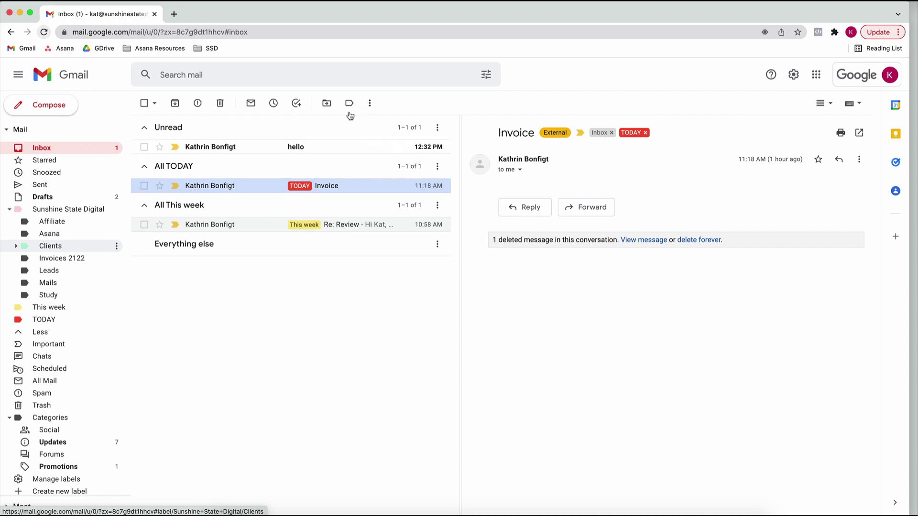
{"action": "left_click", "coordinate": [328, 104]}
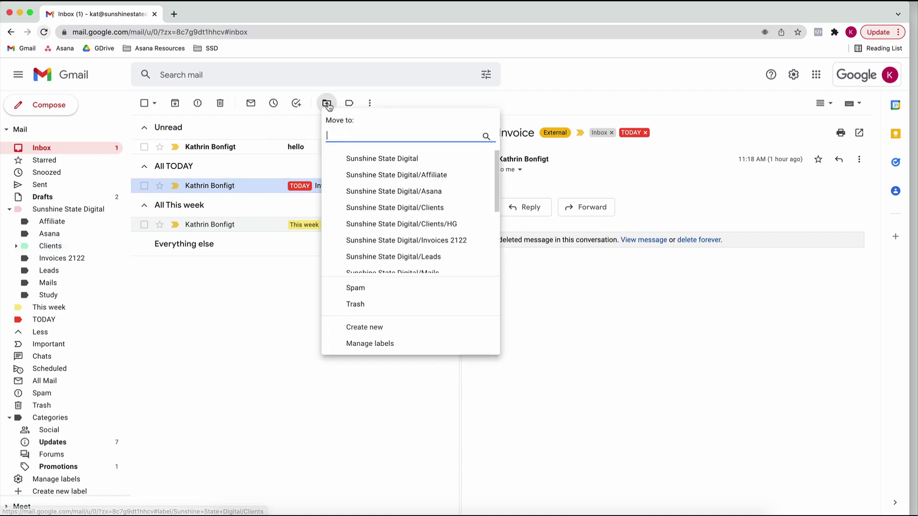
{"action": "scroll", "coordinate": [389, 225], "scroll_direction": "down", "scroll_amount": 5}
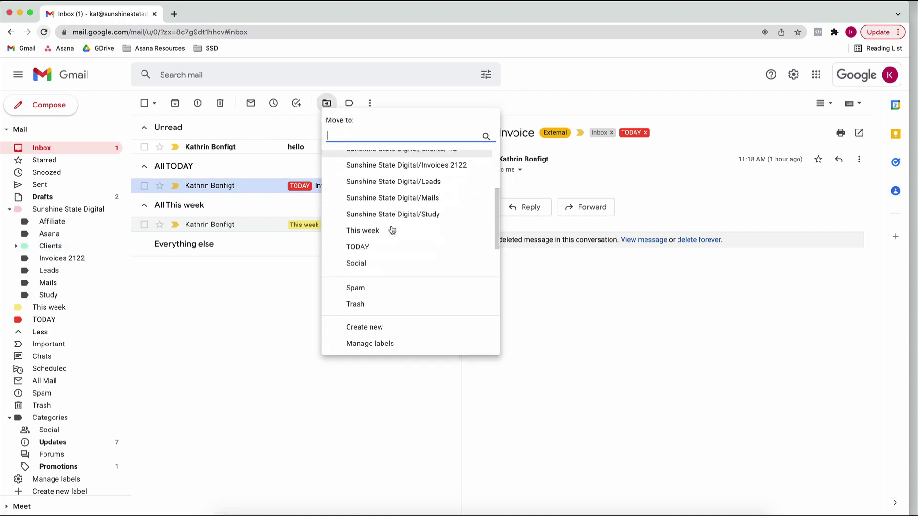
{"action": "scroll", "coordinate": [400, 197], "scroll_direction": "up", "scroll_amount": 2}
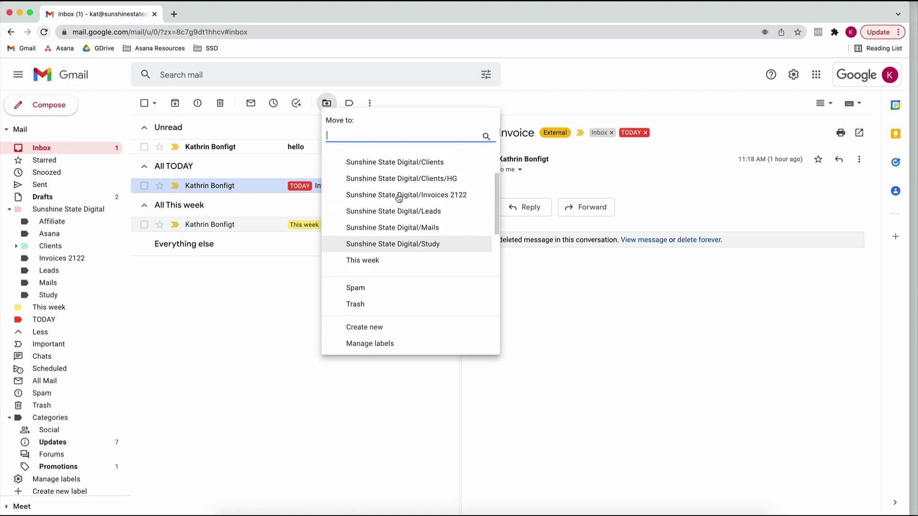
{"action": "left_click", "coordinate": [422, 196]}
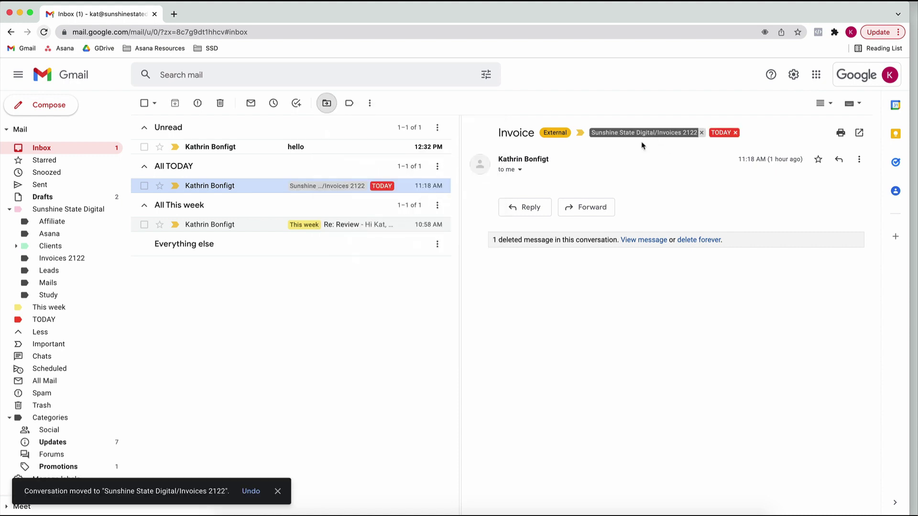
{"action": "left_click", "coordinate": [735, 132]}
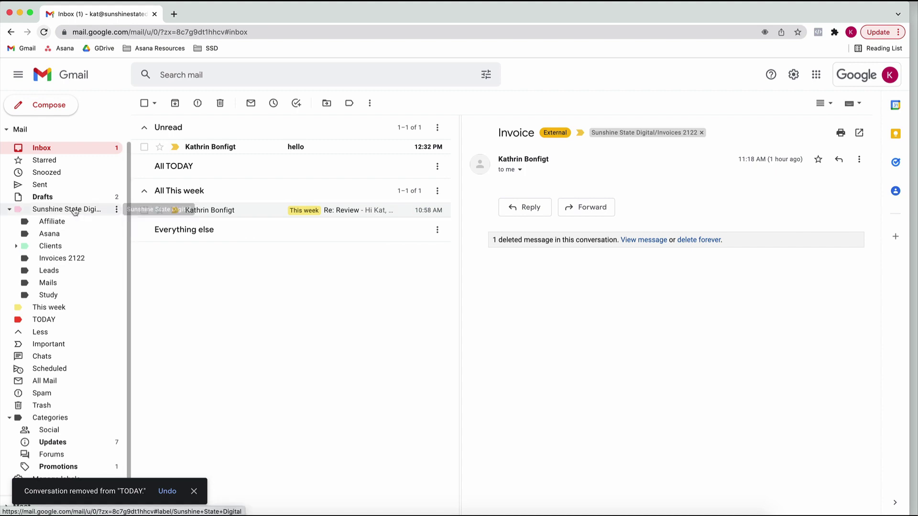
{"action": "left_click", "coordinate": [7, 212]}
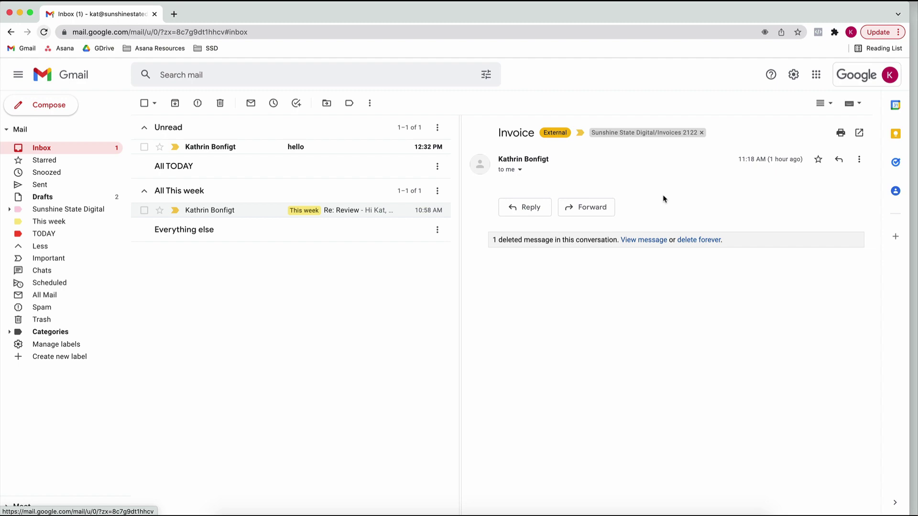
- Examine the general mail settings from language to Smart Reply, including the Preview Pane delay choices for marking a conversation as read
{"action": "left_click", "coordinate": [794, 74]}
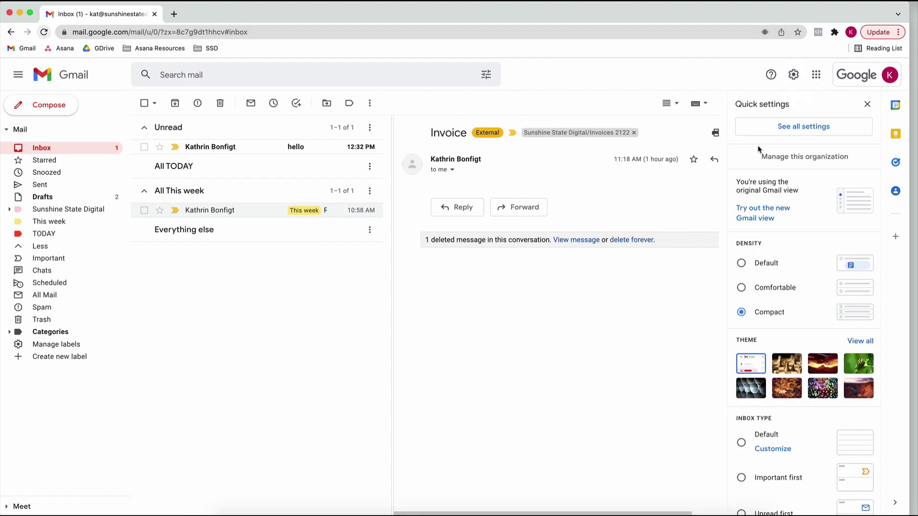
{"action": "left_click", "coordinate": [801, 127]}
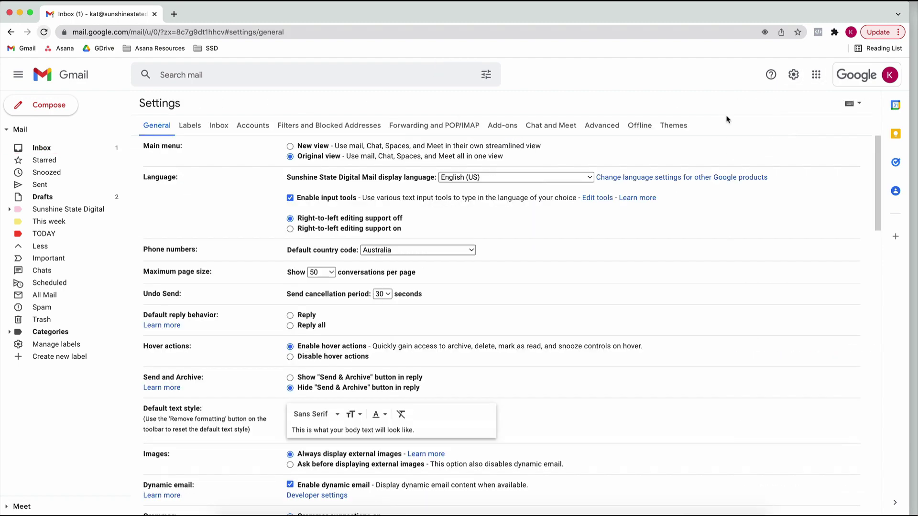
{"action": "scroll", "coordinate": [241, 272], "scroll_direction": "down", "scroll_amount": 5}
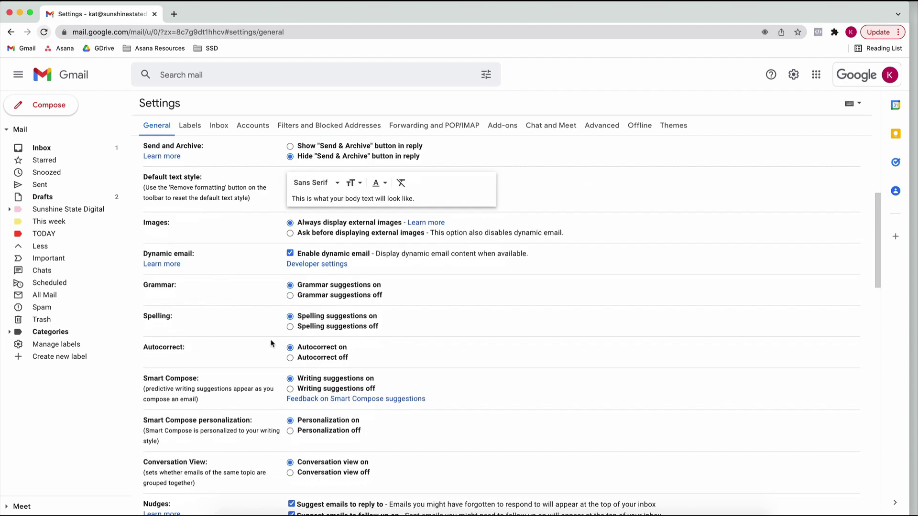
{"action": "scroll", "coordinate": [242, 288], "scroll_direction": "down", "scroll_amount": 2}
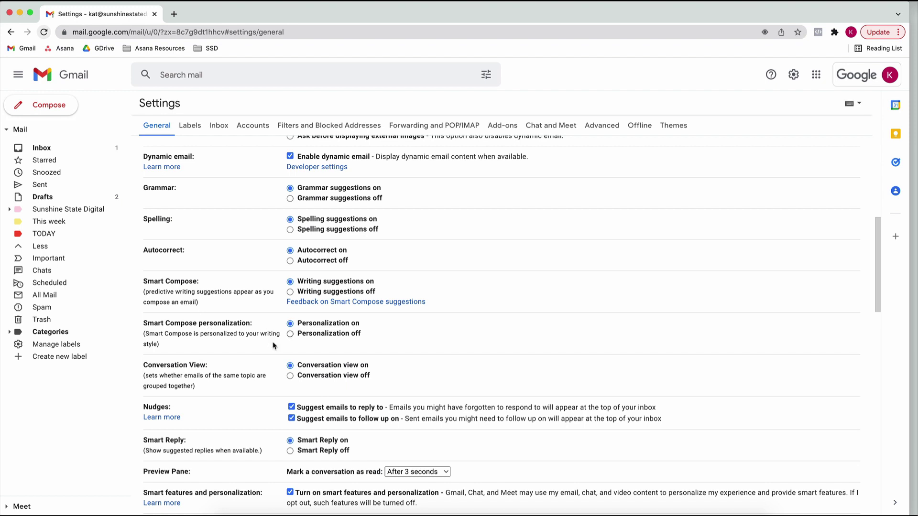
{"action": "scroll", "coordinate": [242, 386], "scroll_direction": "down", "scroll_amount": 1}
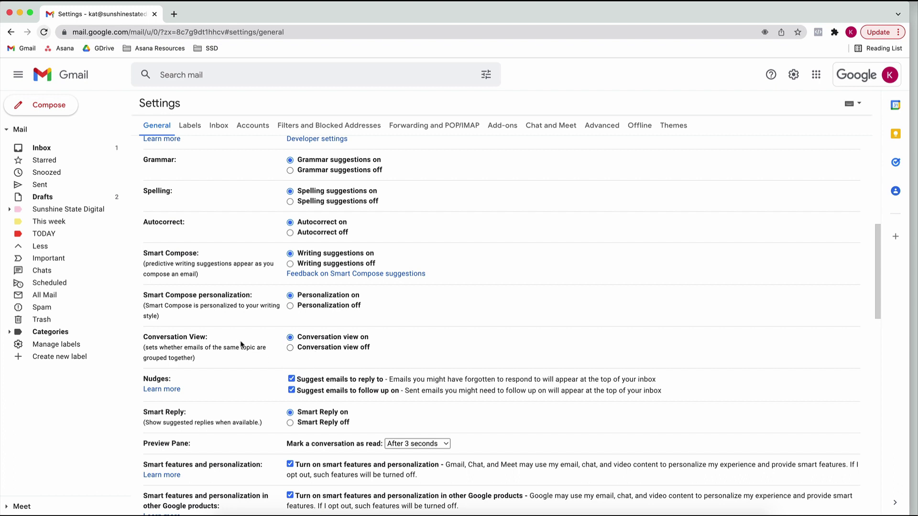
{"action": "scroll", "coordinate": [241, 346], "scroll_direction": "down", "scroll_amount": 1}
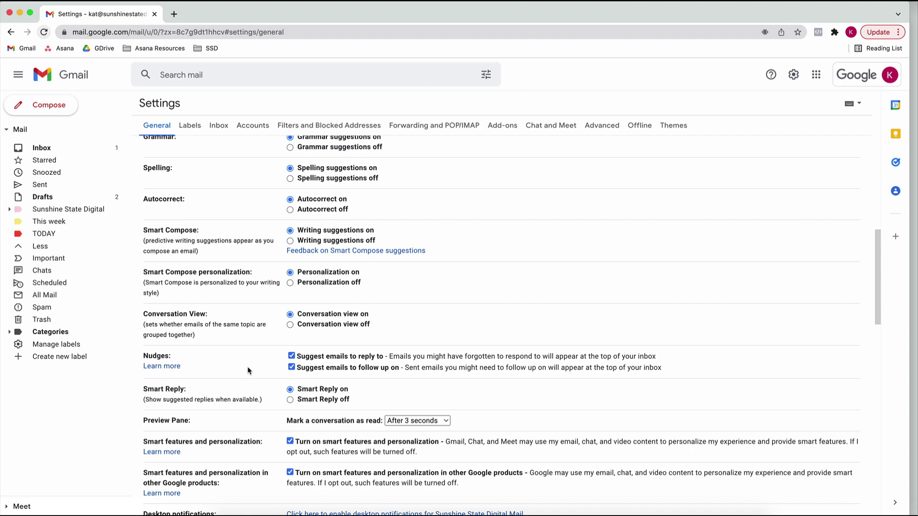
{"action": "scroll", "coordinate": [248, 371], "scroll_direction": "down", "scroll_amount": 3}
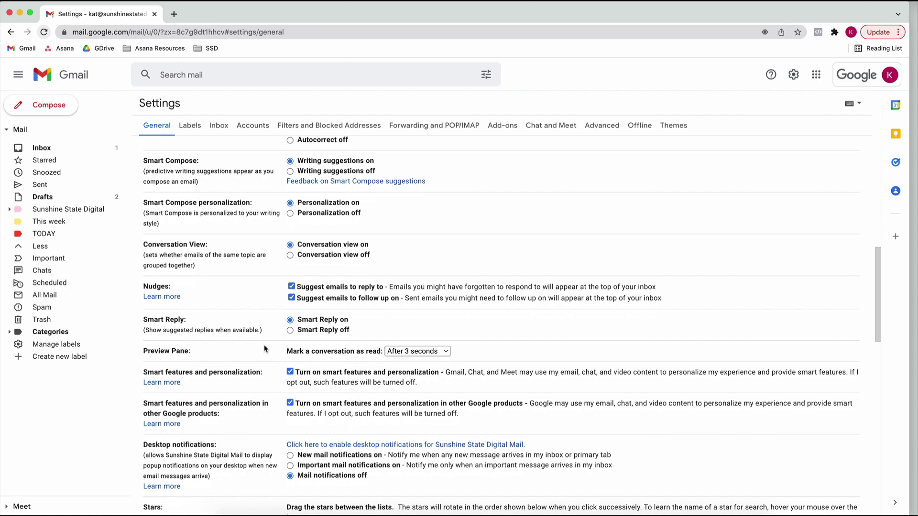
{"action": "left_click", "coordinate": [419, 351]}
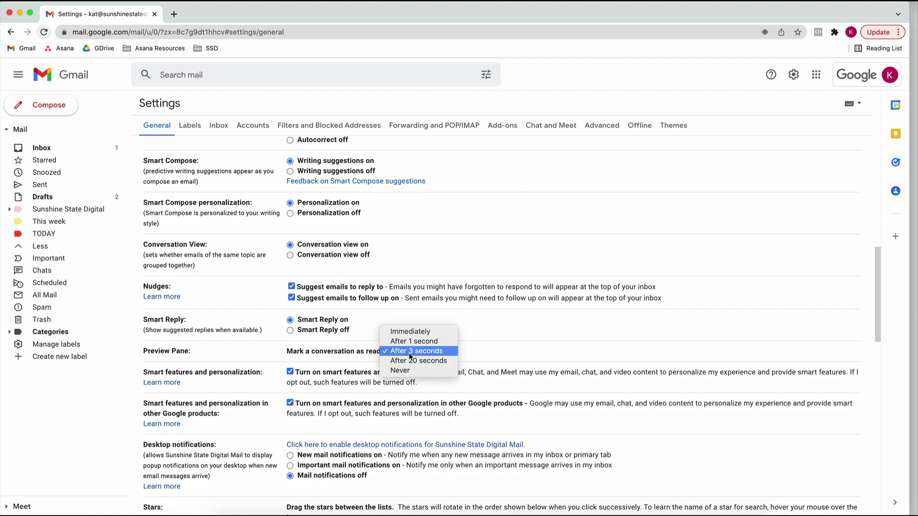
{"action": "left_click", "coordinate": [464, 351]}
- Insert a link with the text "Book Appointment" pointing to calendly.co below the email line of the Facebook Ads signature
{"action": "scroll", "coordinate": [242, 367], "scroll_direction": "down", "scroll_amount": 3}
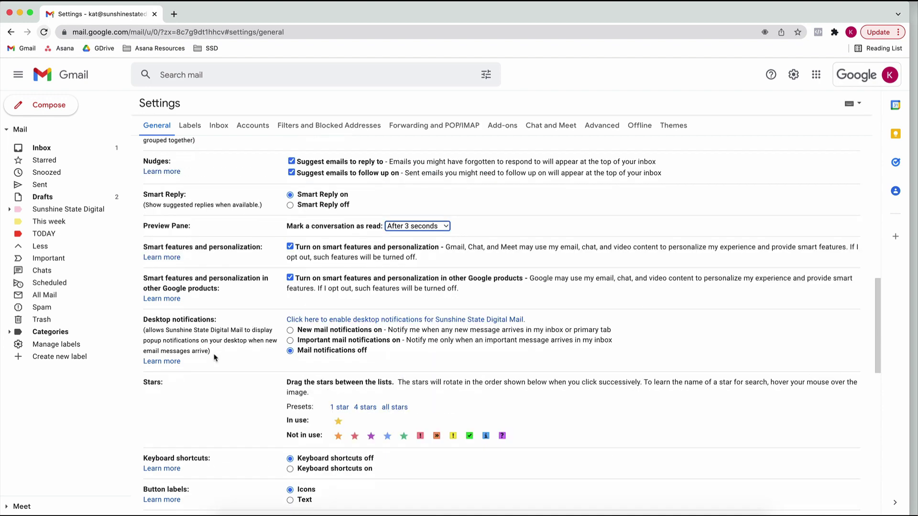
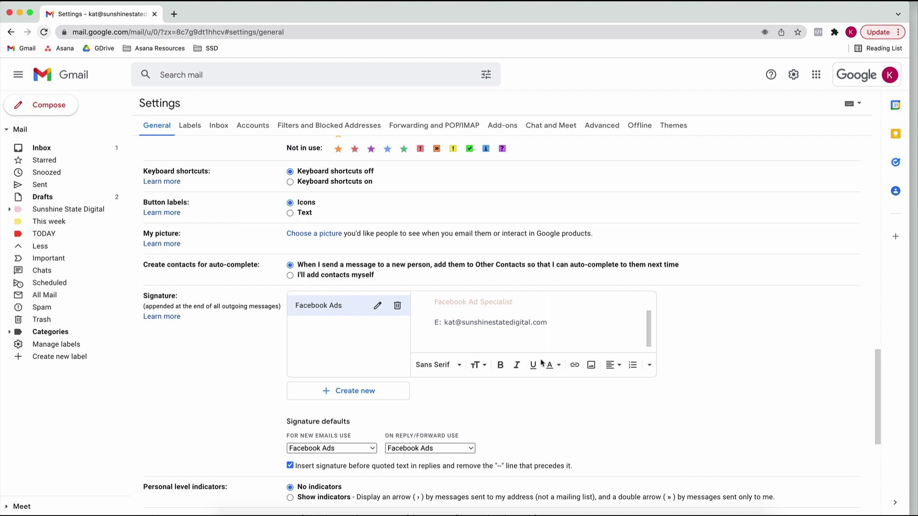
{"action": "left_click", "coordinate": [574, 366]}
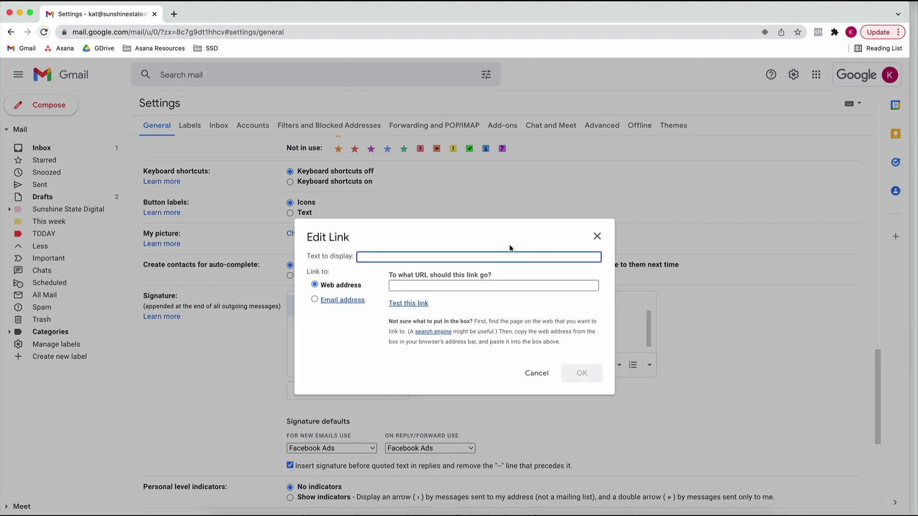
{"action": "type", "text": "Book Appointment"}
{"action": "left_click", "coordinate": [433, 286]}
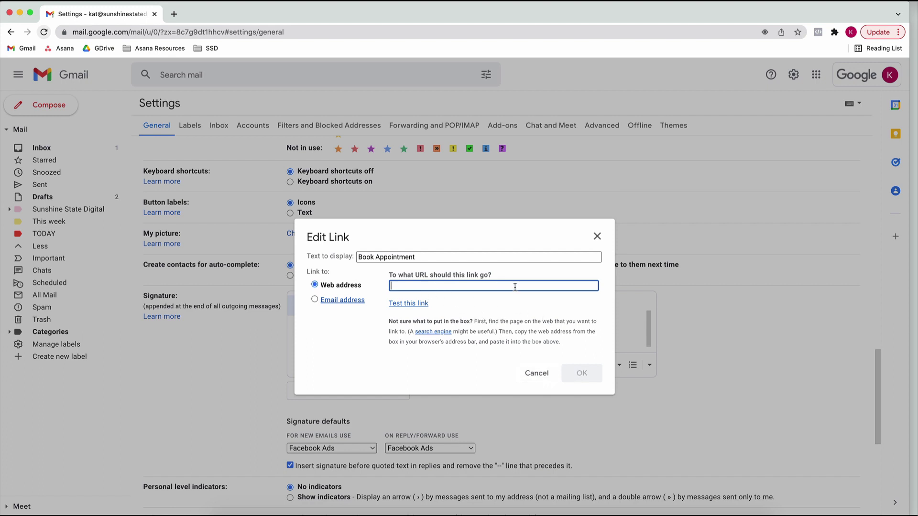
{"action": "type", "text": "csl"}
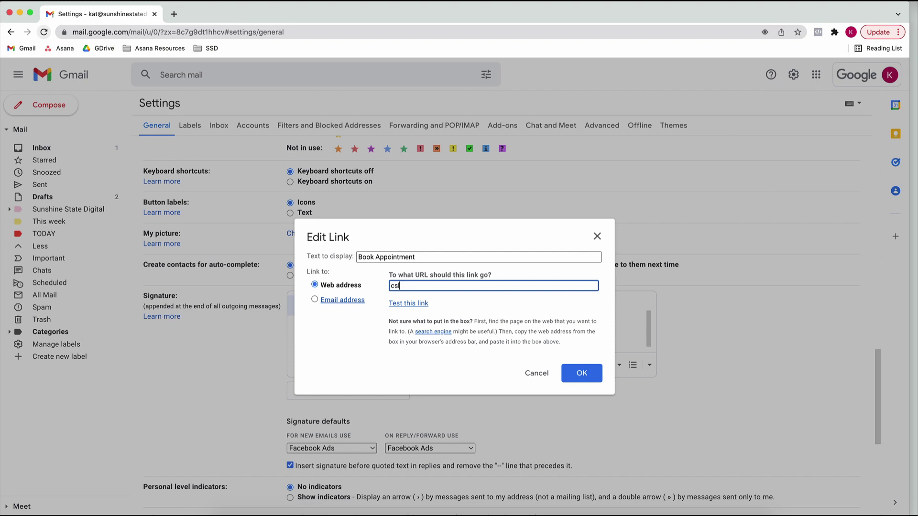
{"action": "type", "text": "n"}
{"action": "key", "text": "BackSpace"}
{"action": "key", "text": "BackSpace"}
{"action": "key", "text": "BackSpace"}
{"action": "type", "text": "alendly.co"}
{"action": "left_click", "coordinate": [582, 374]}
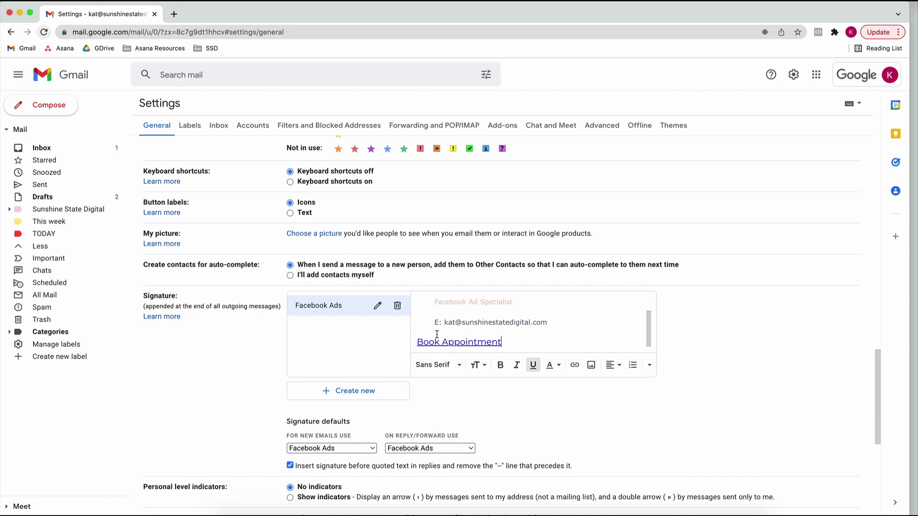
- Delete the Book Appointment link below the email line of the Facebook Ads signature
{"action": "scroll", "coordinate": [500, 316], "scroll_direction": "up", "scroll_amount": 3}
{"action": "scroll", "coordinate": [498, 306], "scroll_direction": "down", "scroll_amount": 3}
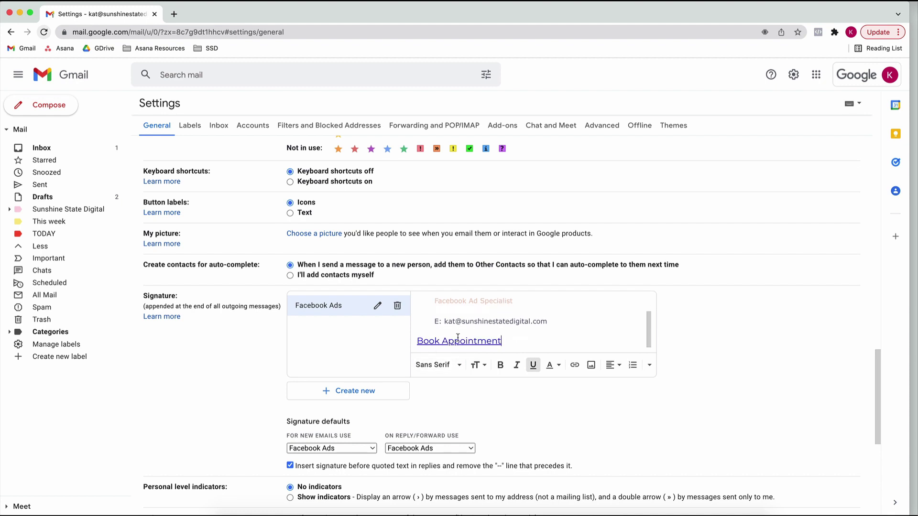
{"action": "left_click", "coordinate": [507, 343]}
{"action": "left_click_drag", "start_coordinate": [507, 343], "coordinate": [415, 340]}
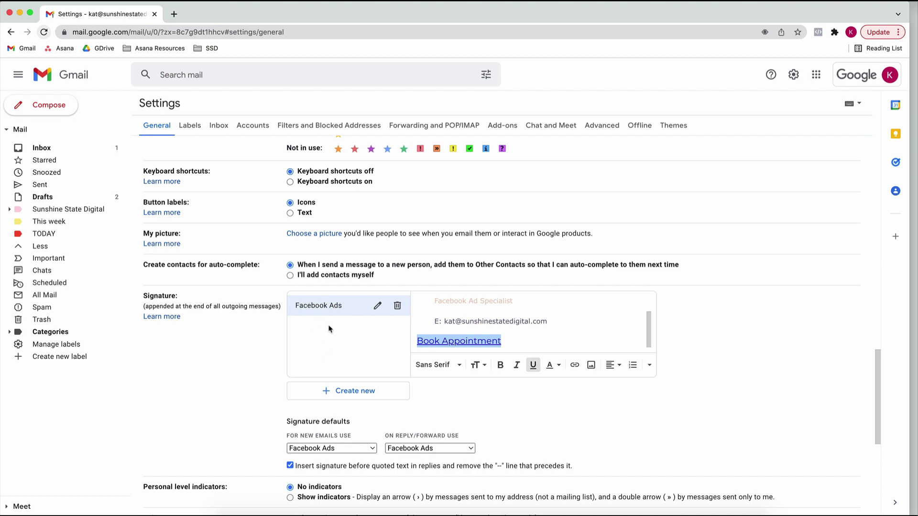
{"action": "key", "text": "BackSpace"}
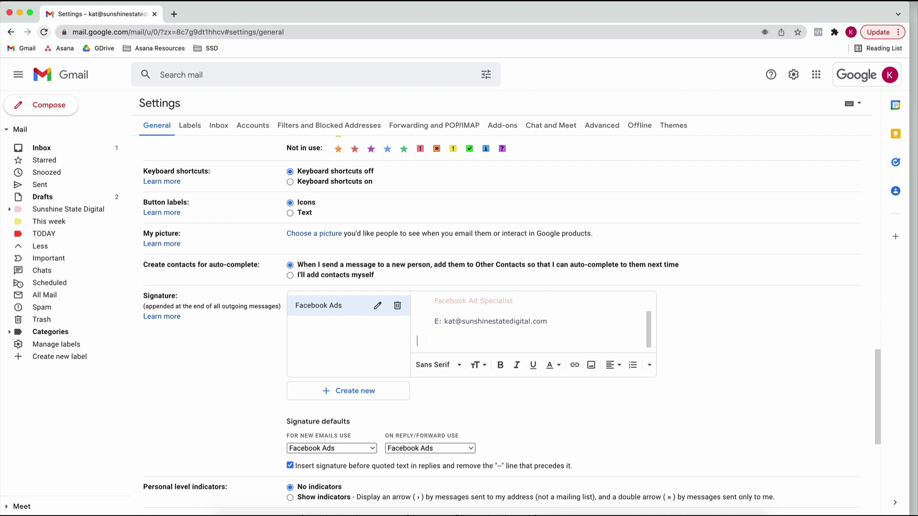
- Examine the general settings from the signature defaults down to the Maternity Leave vacation responder
{"action": "scroll", "coordinate": [247, 412], "scroll_direction": "down", "scroll_amount": 1}
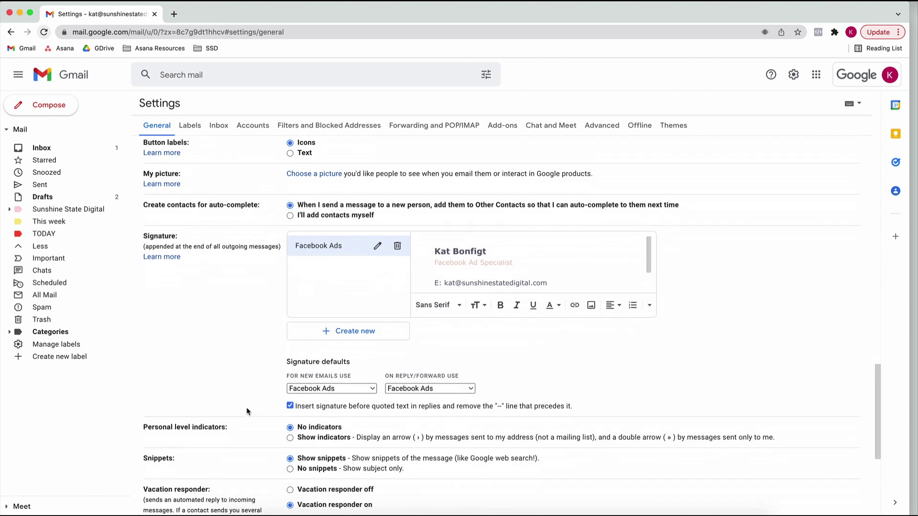
{"action": "scroll", "coordinate": [247, 411], "scroll_direction": "down", "scroll_amount": 2}
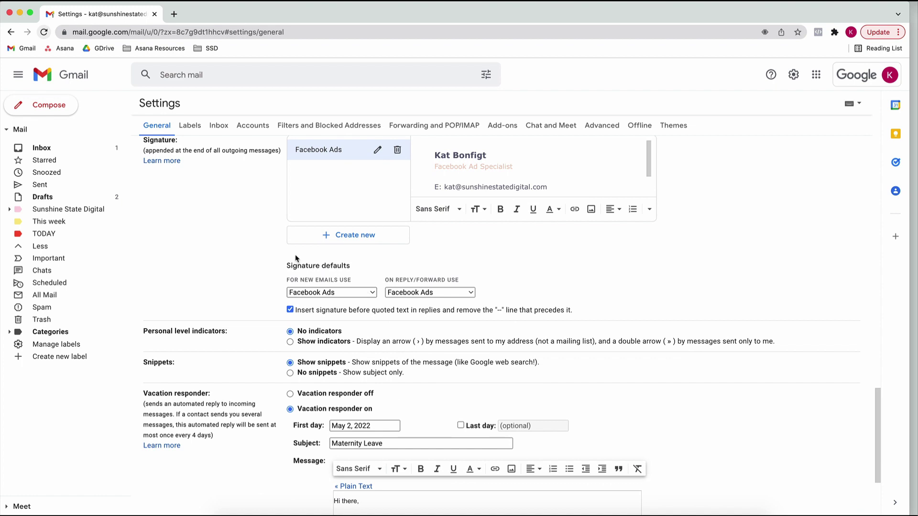
{"action": "scroll", "coordinate": [254, 292], "scroll_direction": "down", "scroll_amount": 3}
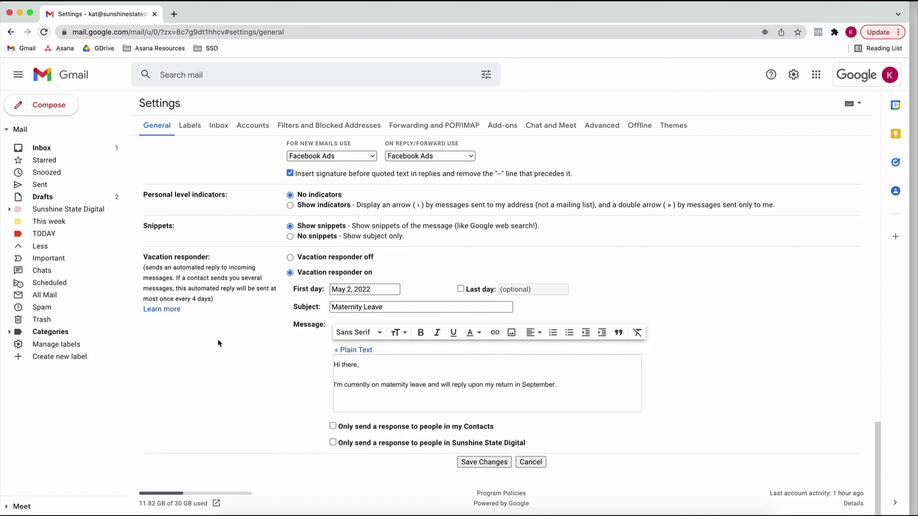
- Start a new mail filter for messages from the contact's e-mail address and continue to its filter actions
{"action": "left_click", "coordinate": [252, 125]}
{"action": "left_click", "coordinate": [313, 125]}
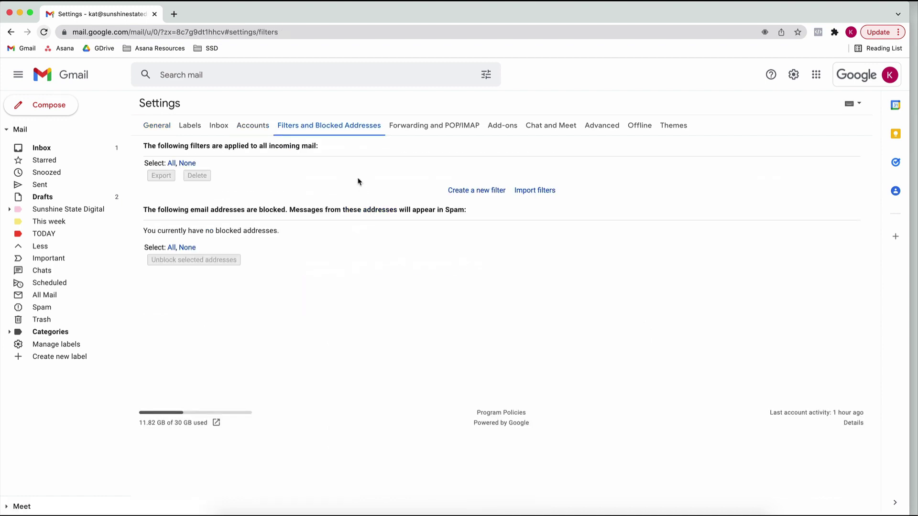
{"action": "left_click", "coordinate": [459, 194]}
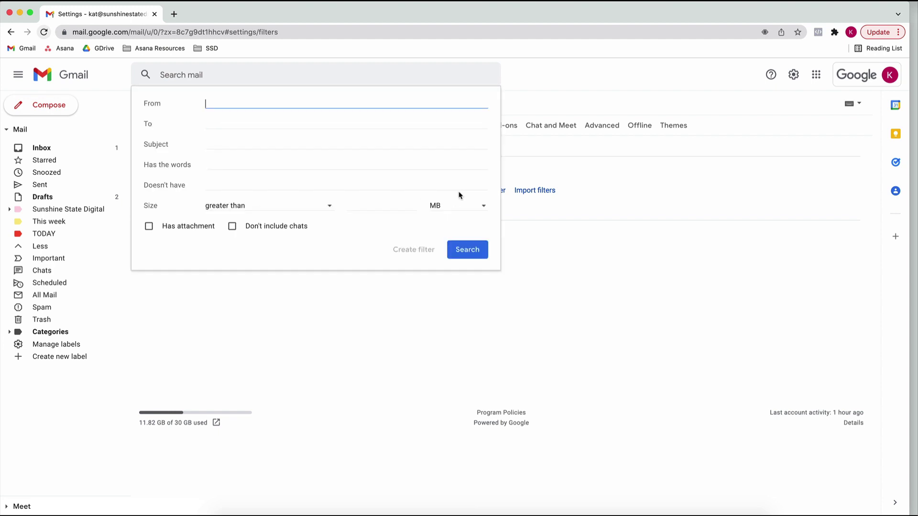
{"action": "left_click", "coordinate": [221, 103]}
{"action": "key", "text": "super+v"}
{"action": "left_click", "coordinate": [414, 250]}
{"action": "left_click", "coordinate": [552, 314]}
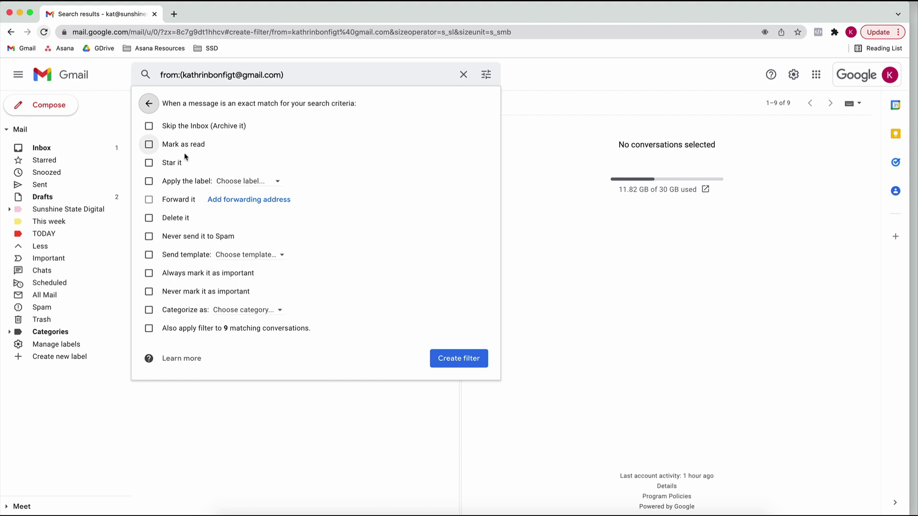
- Examine the label and template choices among the filter actions, and return to the inbox without creating the filter
{"action": "left_click", "coordinate": [227, 182]}
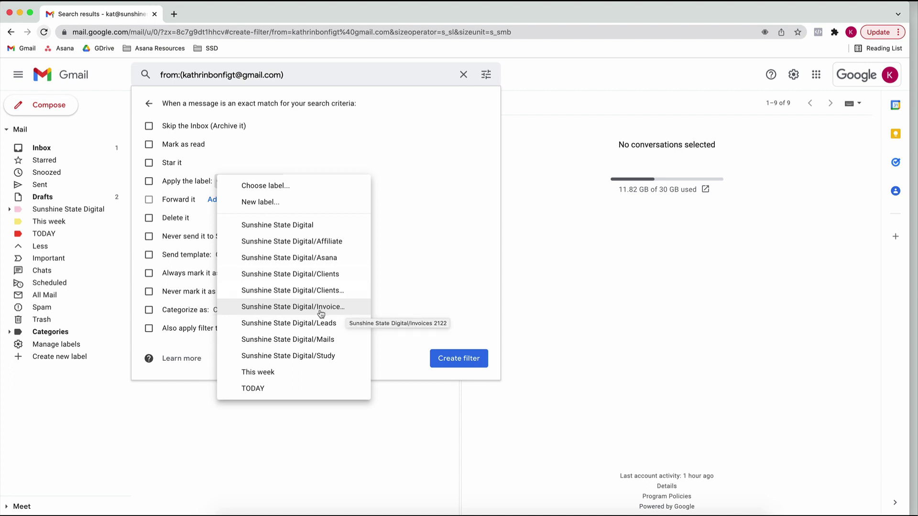
{"action": "left_click", "coordinate": [404, 309]}
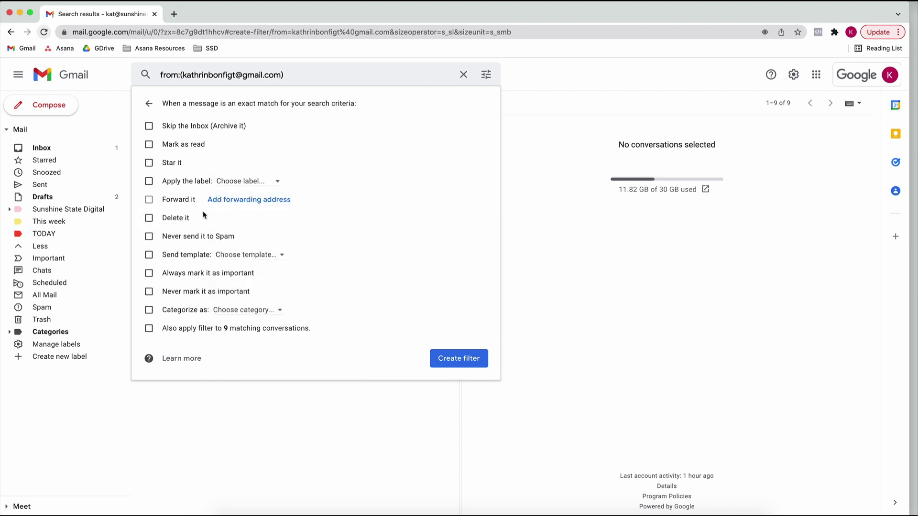
{"action": "left_click", "coordinate": [257, 256]}
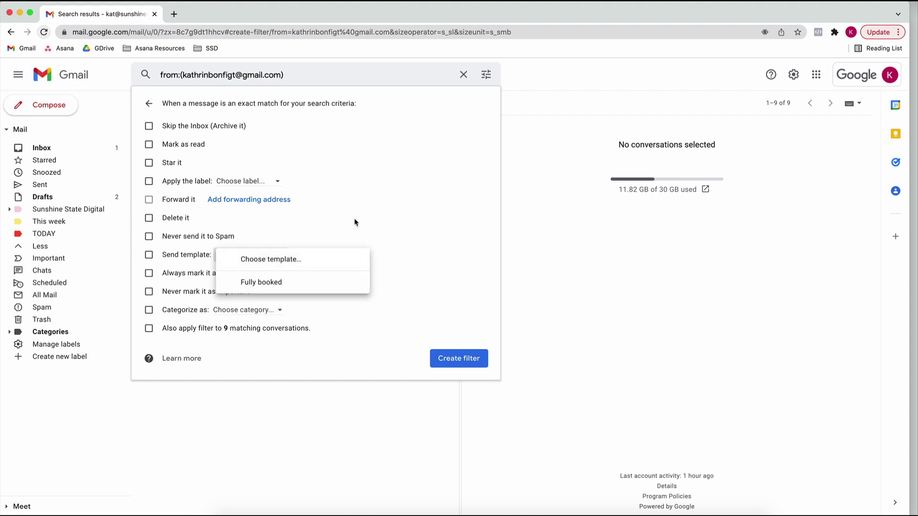
{"action": "left_click", "coordinate": [397, 210]}
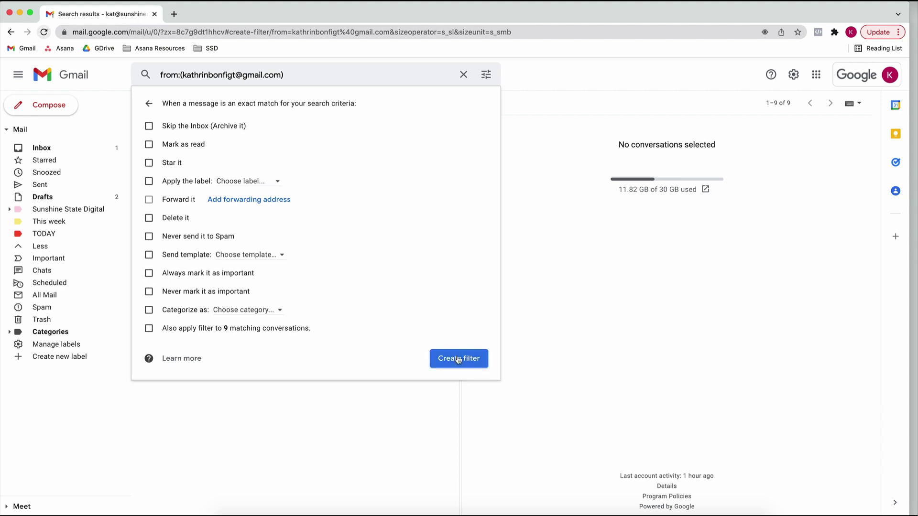
{"action": "left_click", "coordinate": [41, 147]}
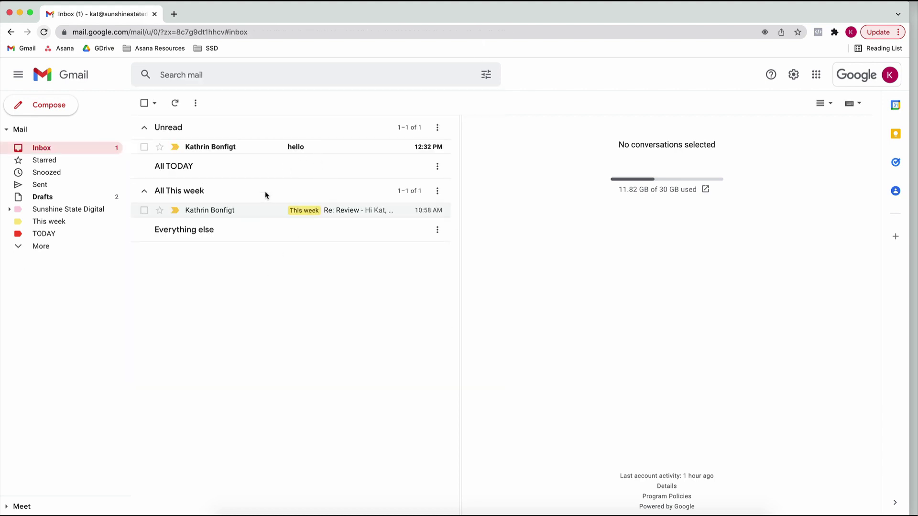
- Review the Chat and Meet settings with the Meet section expanded, and the Advanced settings for templates
{"action": "left_click", "coordinate": [792, 76]}
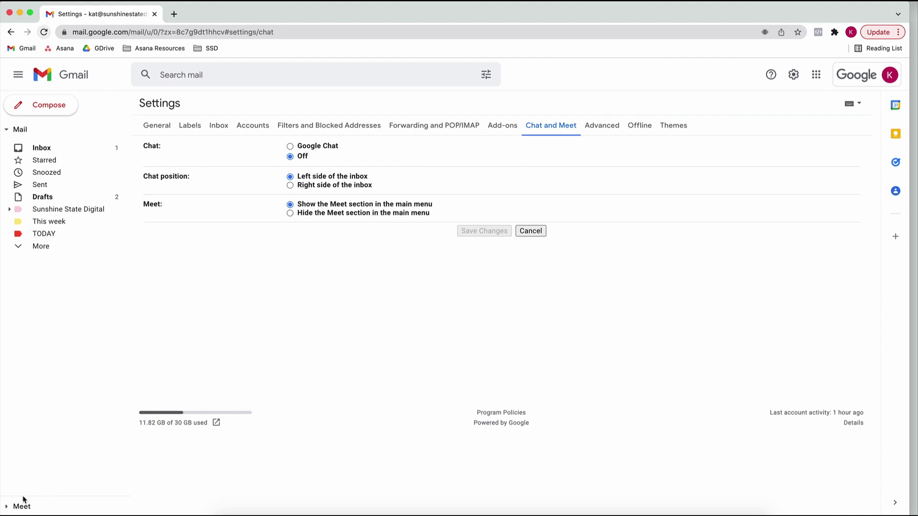
{"action": "left_click", "coordinate": [6, 506]}
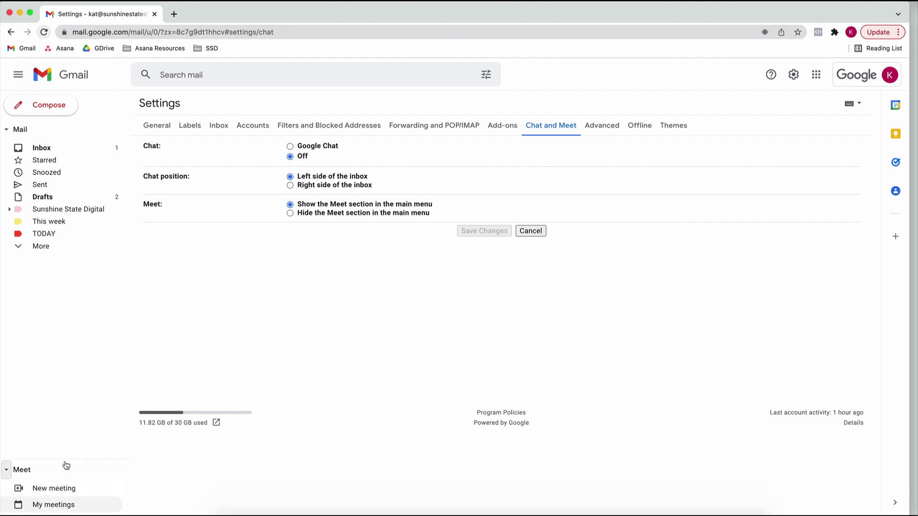
{"action": "left_click", "coordinate": [602, 125]}
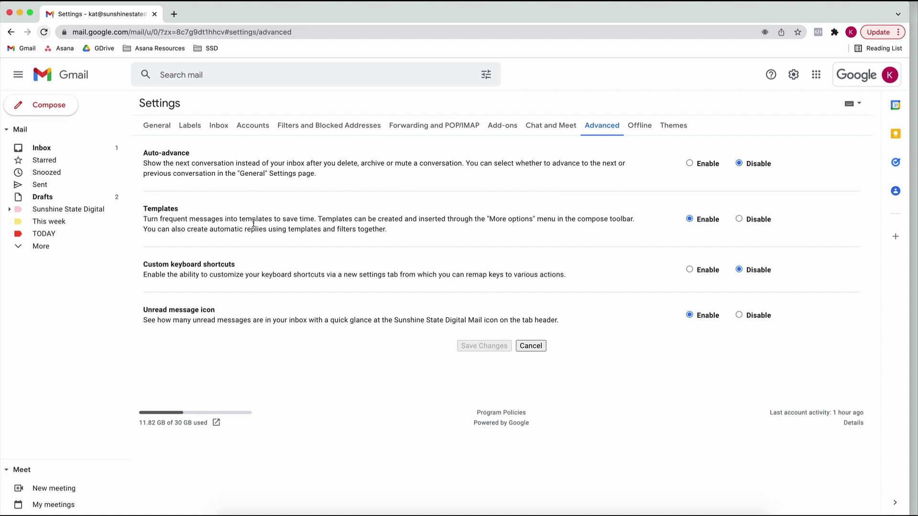
- Compose a new message reading "Hi", "Thanks for your email.." and a "Best," closing with the sender's first name
{"action": "left_click", "coordinate": [33, 107]}
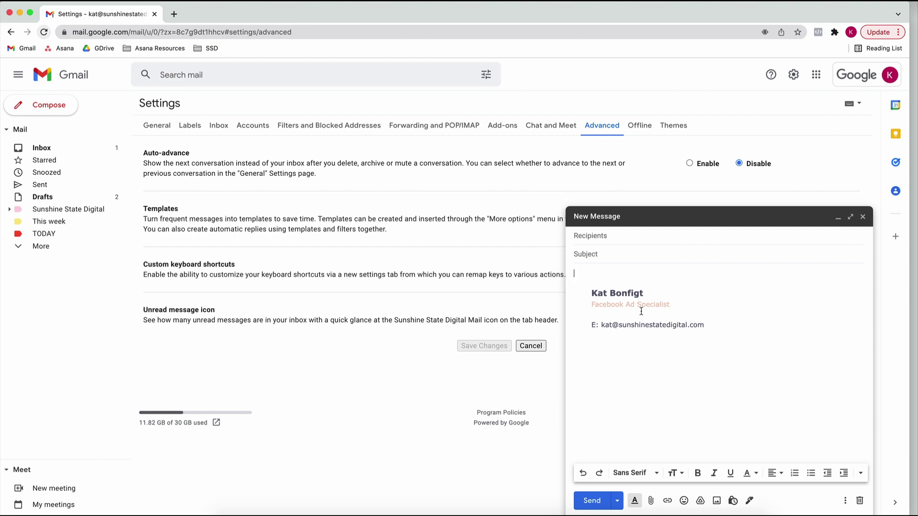
{"action": "type", "text": "Hi"}
{"action": "key", "text": "Return"}
{"action": "key", "text": "Return"}
{"action": "type", "text": "Thanks for your email..   Best, Kat"}
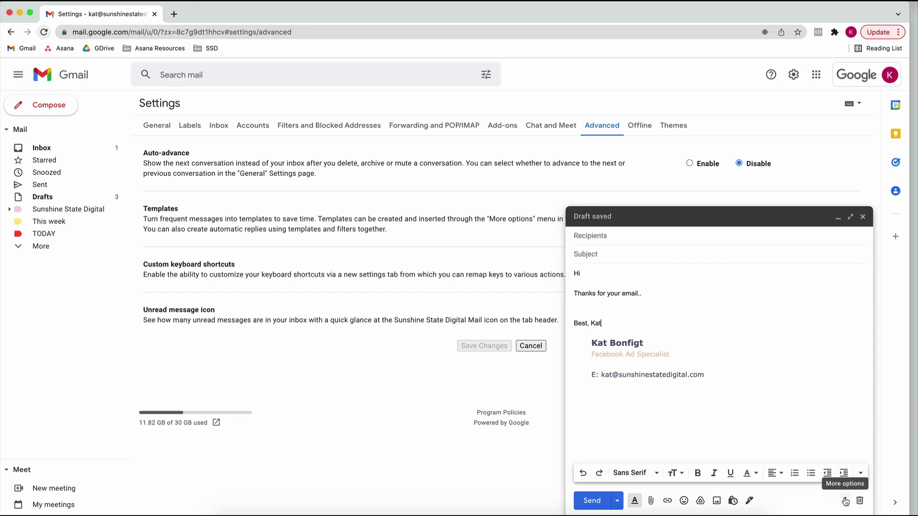
- Save the draft as a new template named Test
{"action": "left_click", "coordinate": [845, 501]}
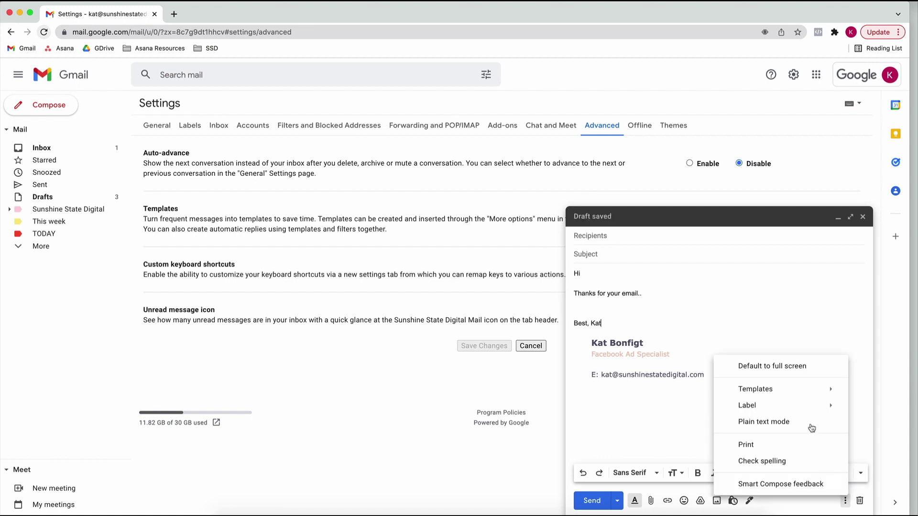
{"action": "mouse_move", "coordinate": [781, 396]}
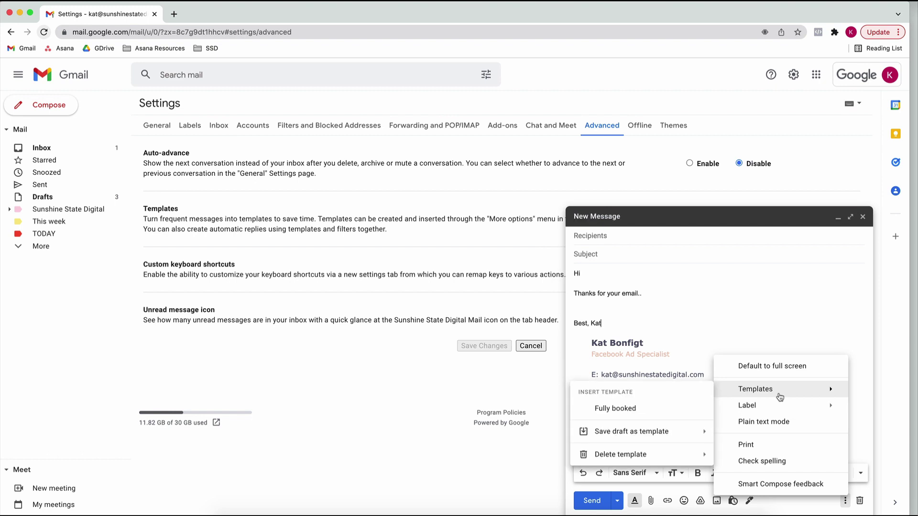
{"action": "mouse_move", "coordinate": [634, 435]}
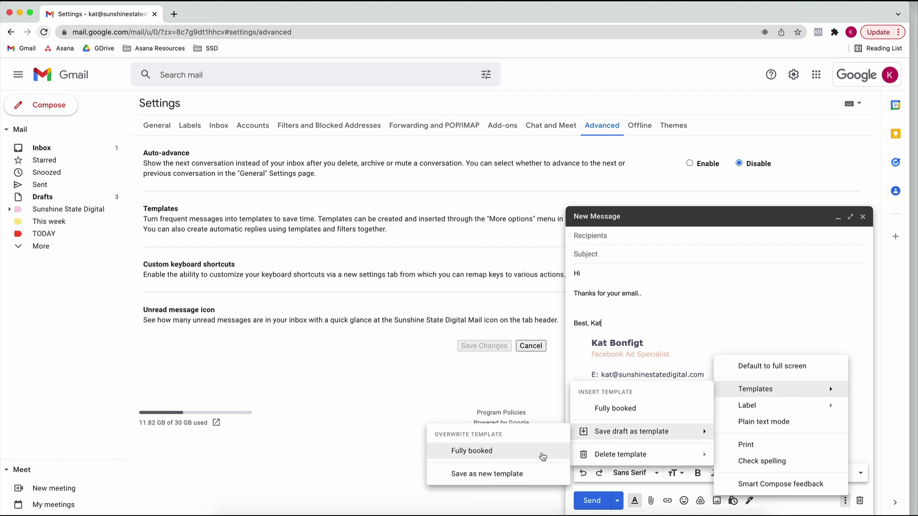
{"action": "left_click", "coordinate": [517, 478]}
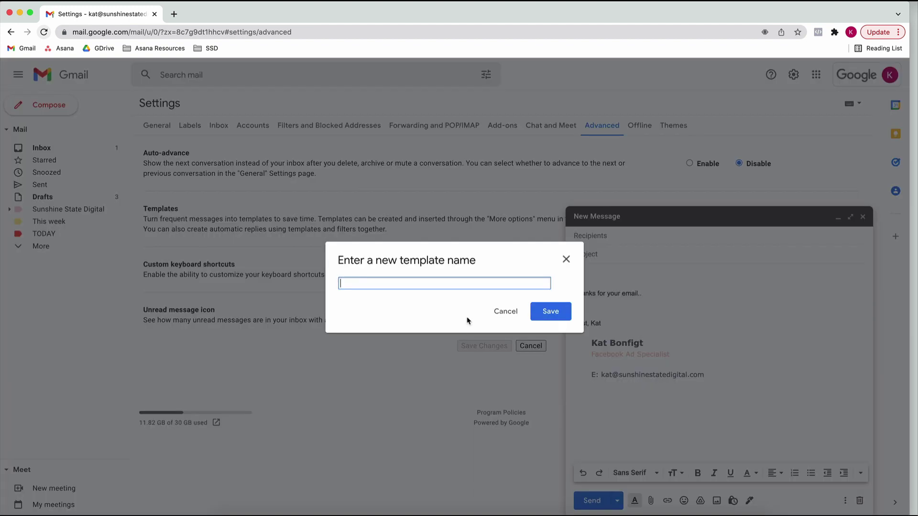
{"action": "type", "text": "Test"}
{"action": "left_click", "coordinate": [555, 310]}
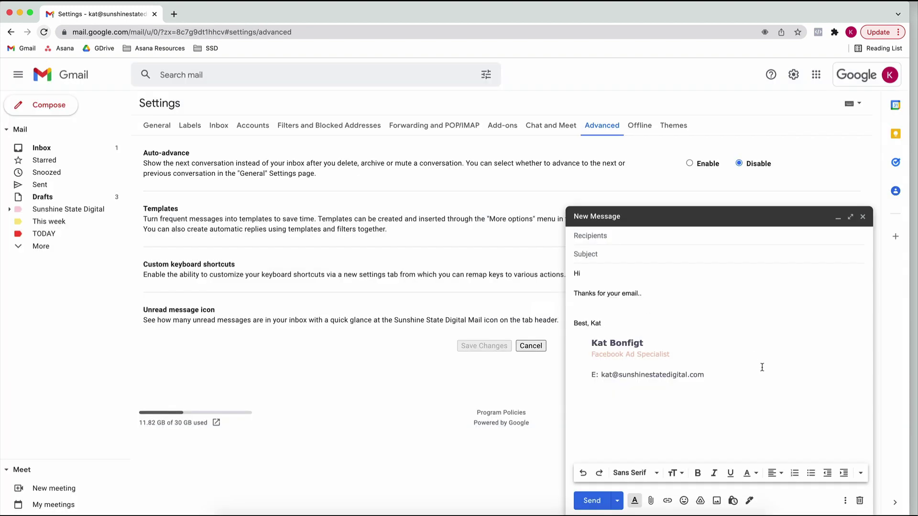
- Clear the whole message body and insert the Fully booked template
{"action": "key", "text": "super+a"}
{"action": "key", "text": "BackSpace"}
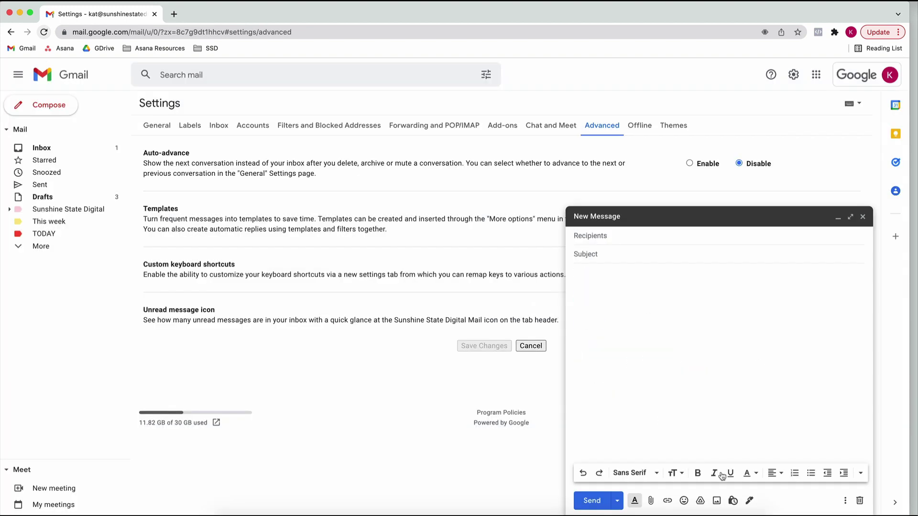
{"action": "left_click", "coordinate": [844, 501]}
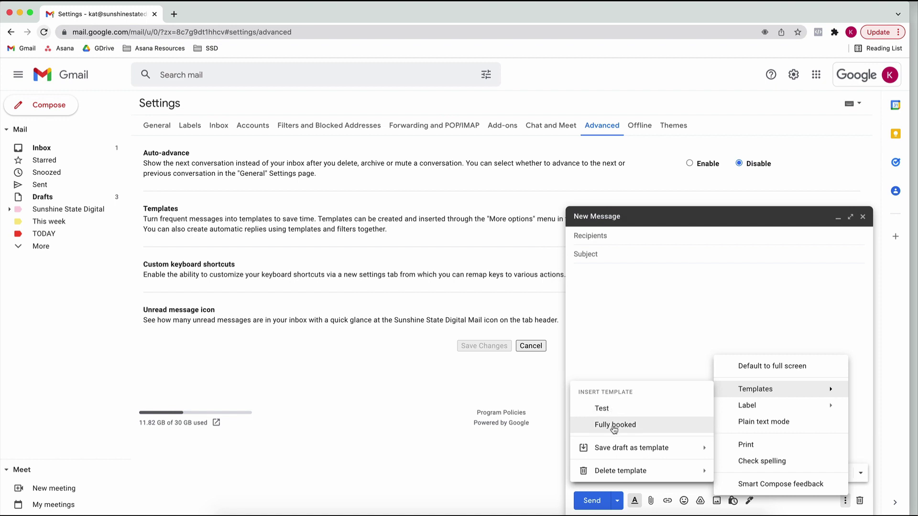
{"action": "left_click", "coordinate": [615, 426]}
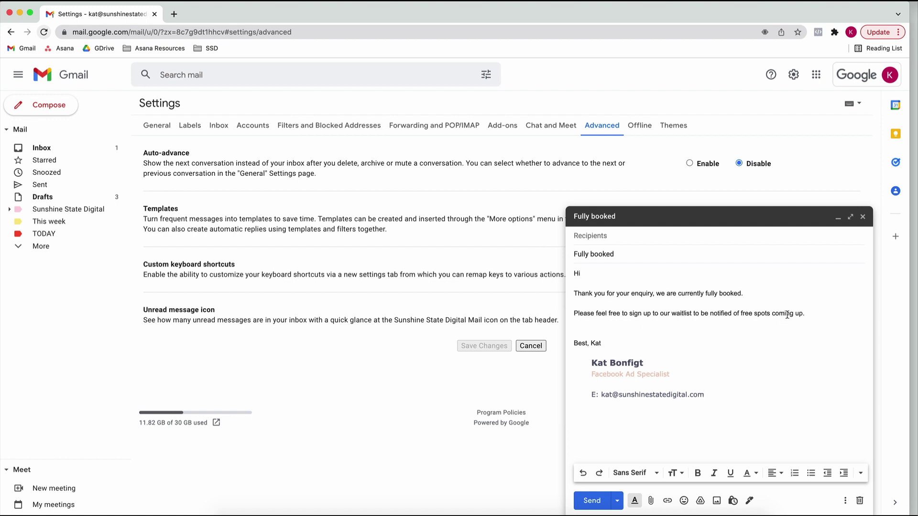
- Add an empty line below the waitlist sentence of the Fully booked message and review the template options
{"action": "left_click", "coordinate": [814, 311]}
{"action": "key", "text": "Return"}
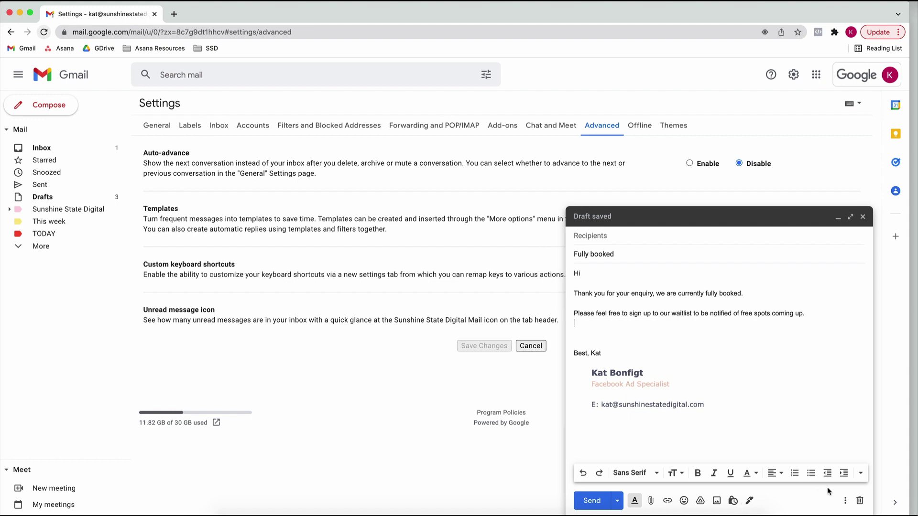
{"action": "left_click", "coordinate": [845, 501]}
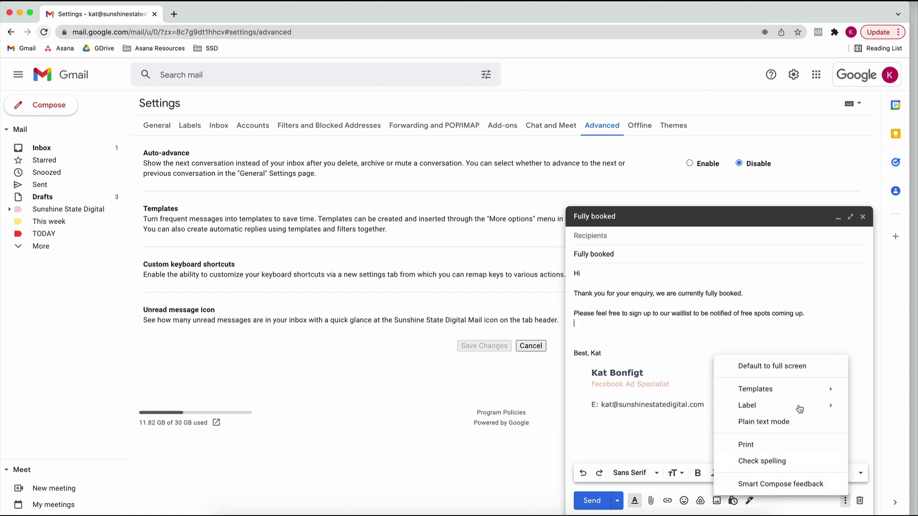
{"action": "mouse_move", "coordinate": [791, 390]}
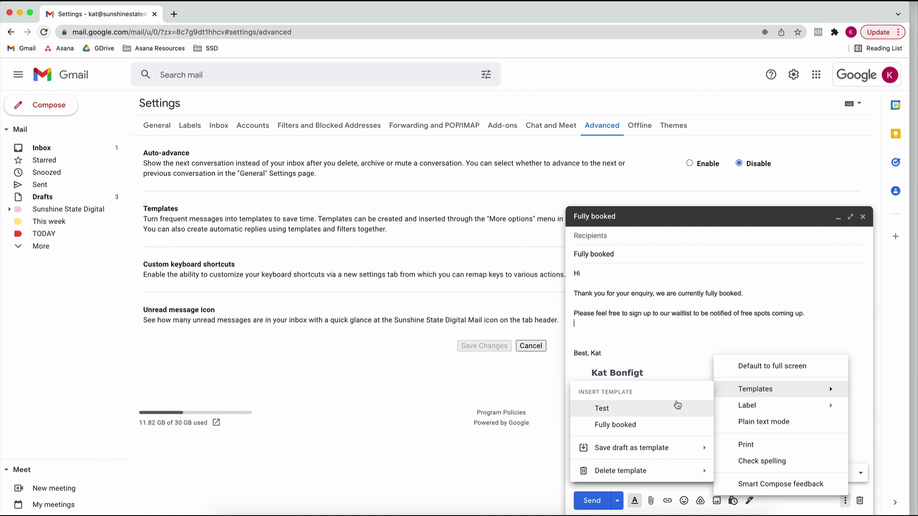
{"action": "left_click", "coordinate": [676, 311]}
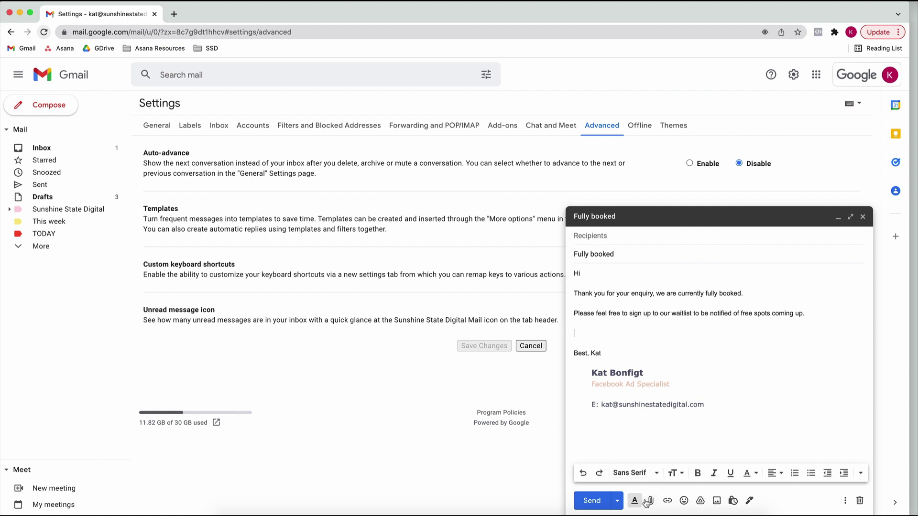
- Switch the message to No signature and back to the Facebook Ads signature
{"action": "left_click", "coordinate": [750, 501]}
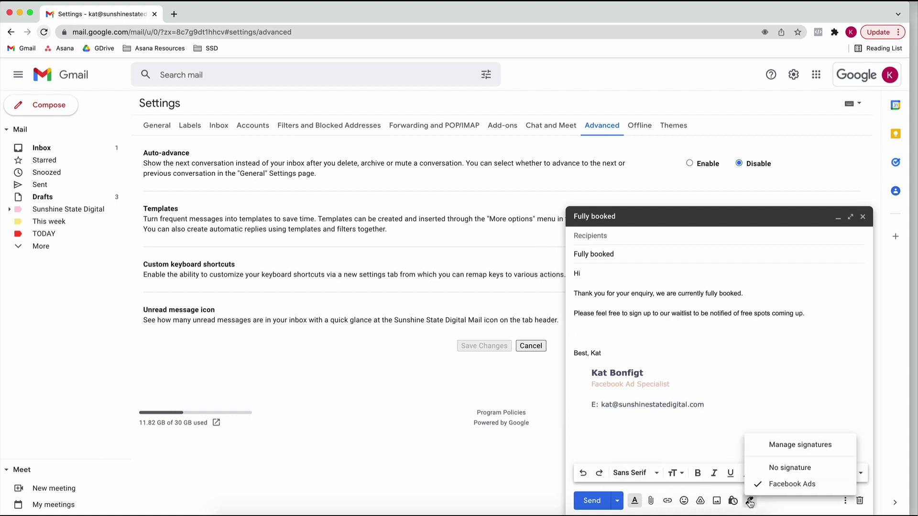
{"action": "left_click", "coordinate": [798, 471]}
{"action": "left_click", "coordinate": [750, 501]}
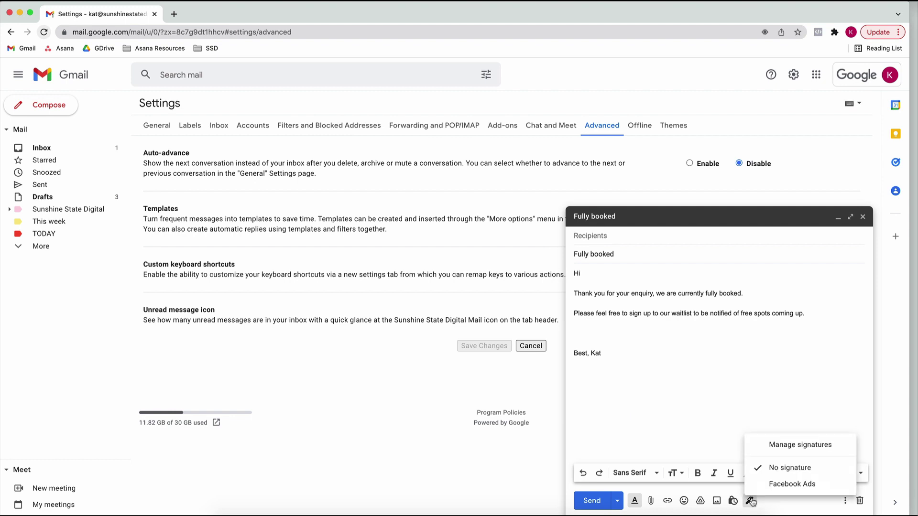
{"action": "left_click", "coordinate": [775, 484]}
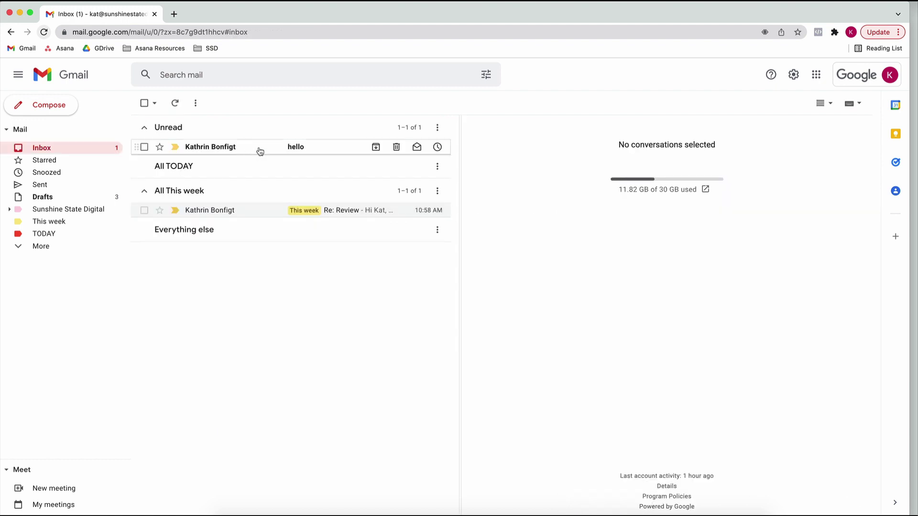
- Open the unread hello email and draft a reply reading "Hi there," and "How are you?", accepting the suggested wording
{"action": "left_click", "coordinate": [259, 148]}
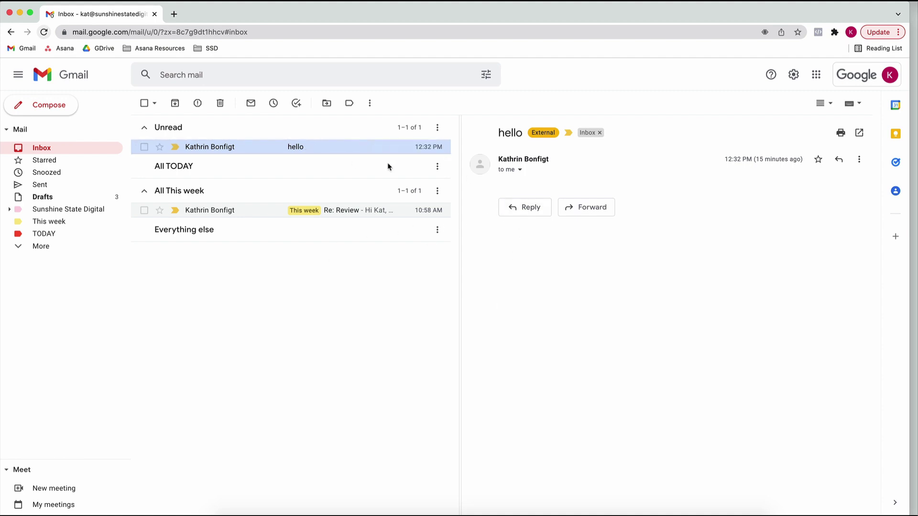
{"action": "left_click", "coordinate": [533, 209]}
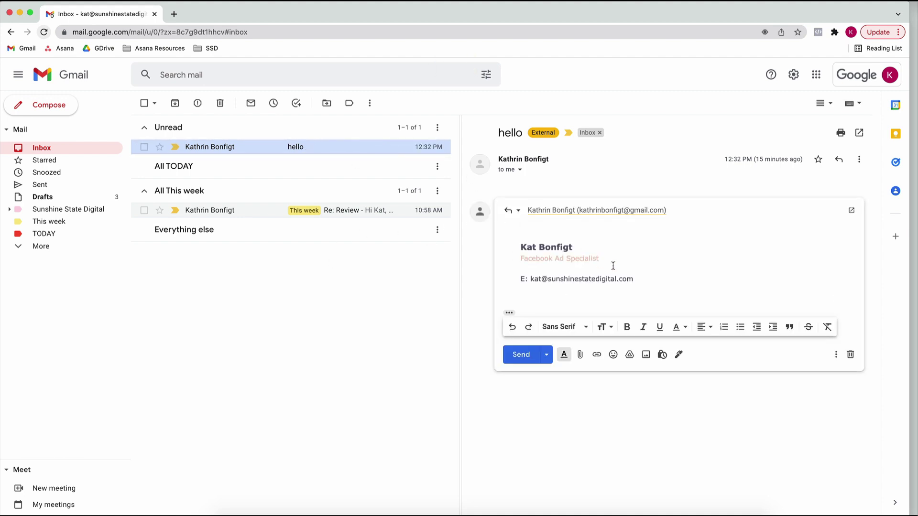
{"action": "type", "text": "Hi there,"}
{"action": "key", "text": "Return"}
{"action": "key", "text": "Return"}
{"action": "type", "text": "How are you?"}
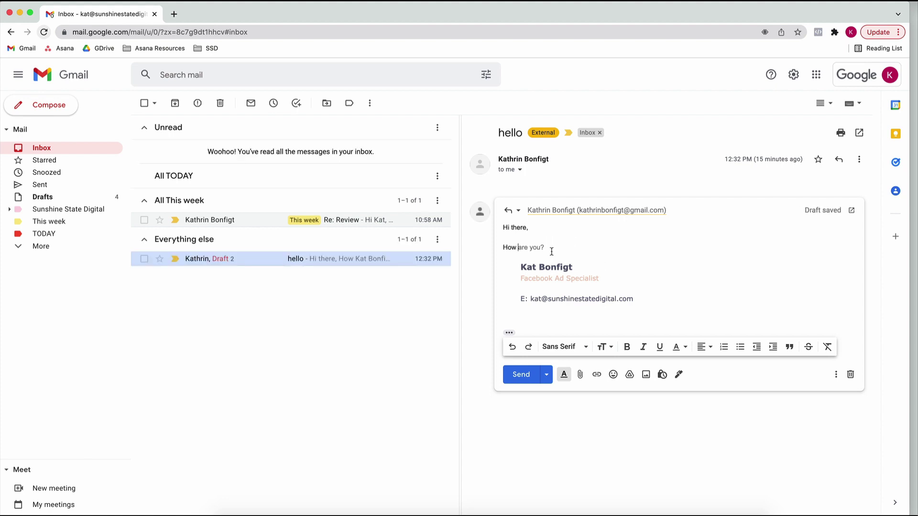
{"action": "mouse_move", "coordinate": [531, 248]}
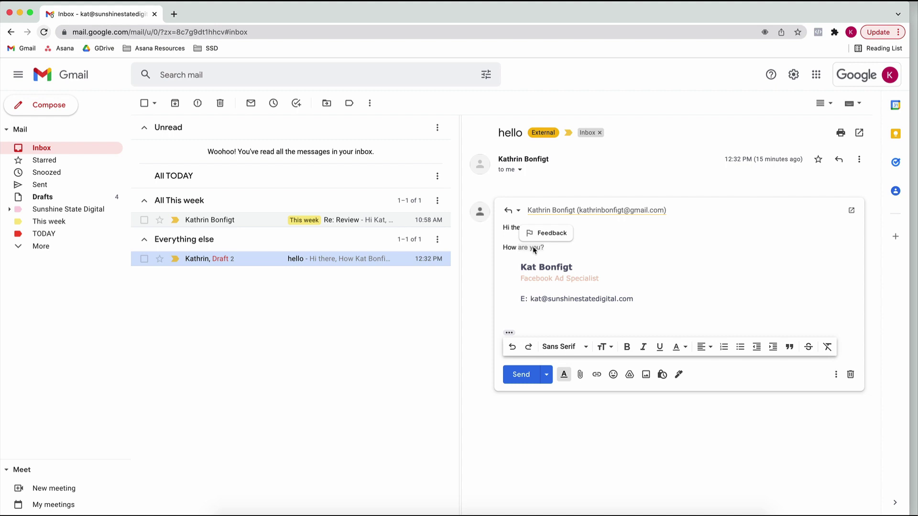
{"action": "key", "text": "Tab"}
- Remove the stray characters after "How are you?" and add an empty line between that sentence and the signature
{"action": "type", "text": "fbd"}
{"action": "key", "text": "BackSpace"}
{"action": "key", "text": "BackSpace"}
{"action": "key", "text": "BackSpace"}
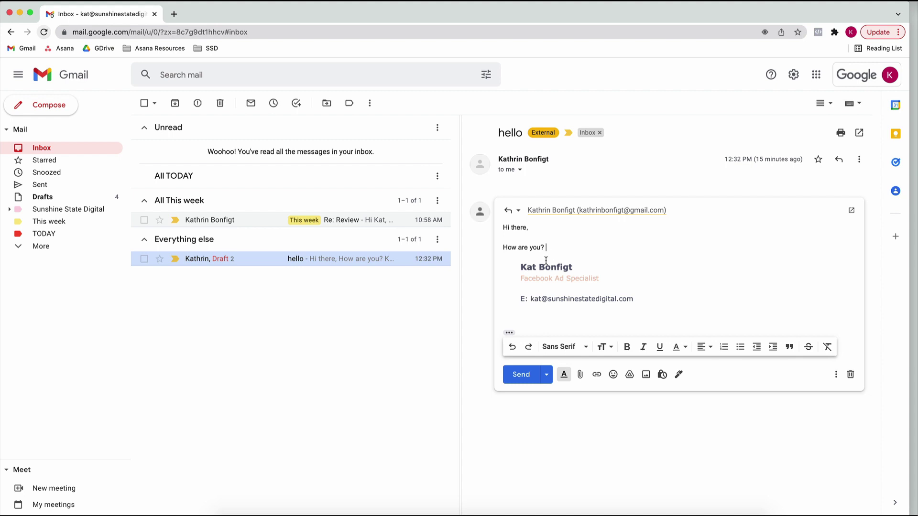
{"action": "key", "text": "Return"}
{"action": "key", "text": "Return"}
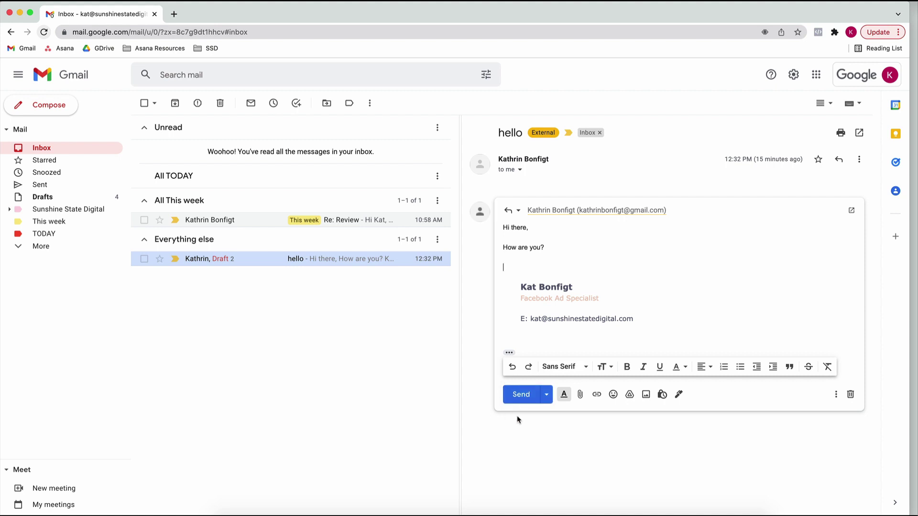
- Try a custom scheduled send for the reply on Mar 21, 2022 at 08:00am, cancel it and discard the draft
{"action": "left_click", "coordinate": [546, 395]}
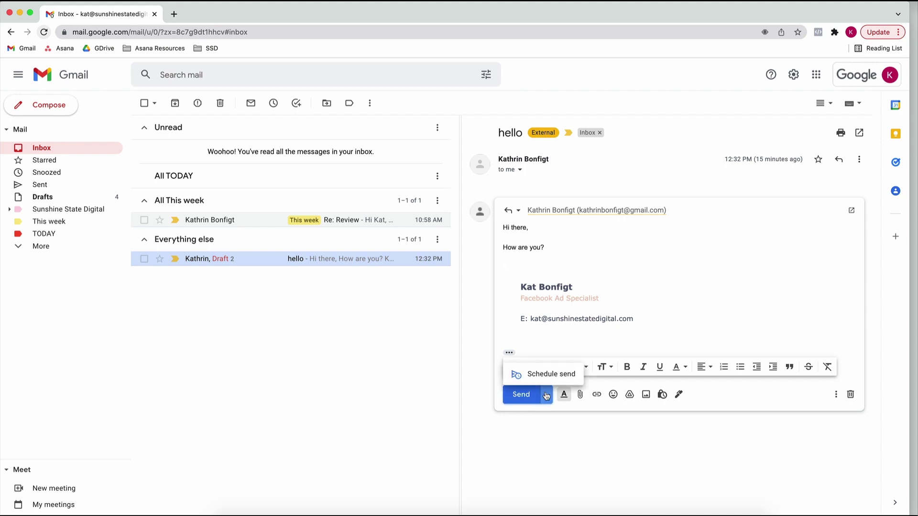
{"action": "left_click", "coordinate": [546, 380]}
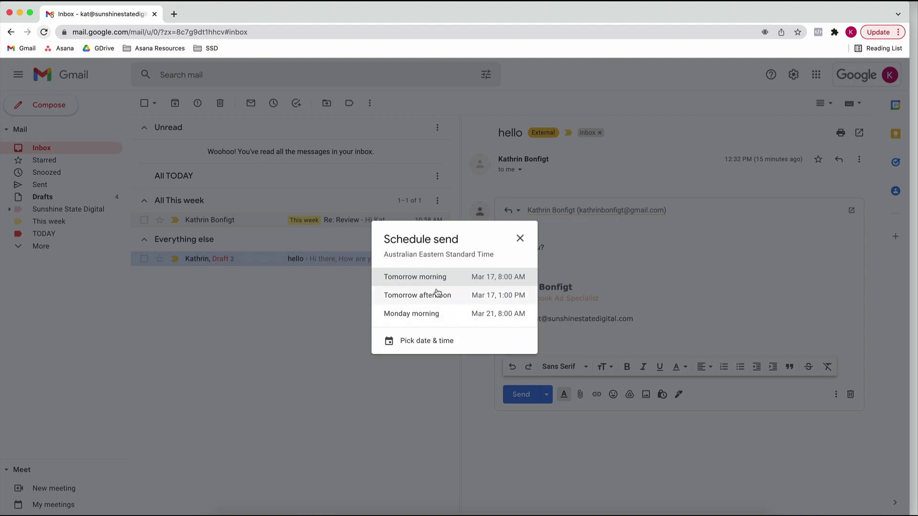
{"action": "left_click", "coordinate": [421, 341]}
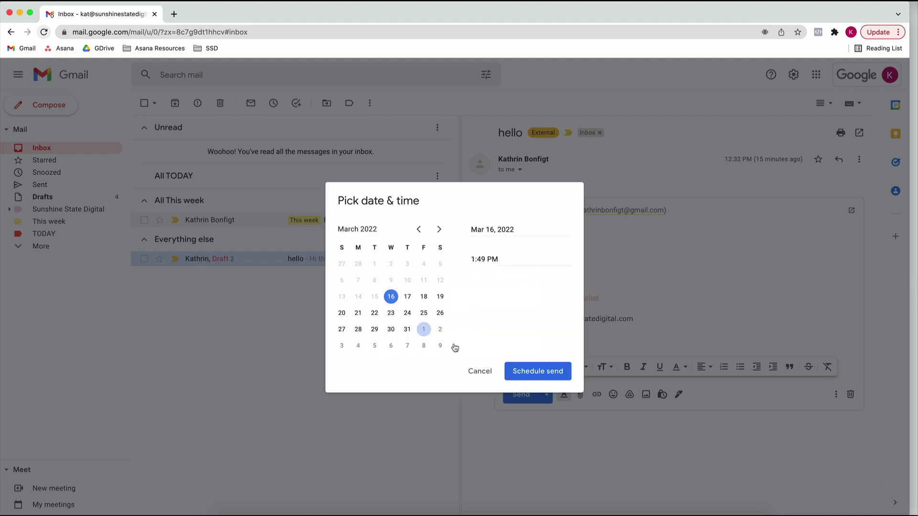
{"action": "left_click", "coordinate": [358, 316]}
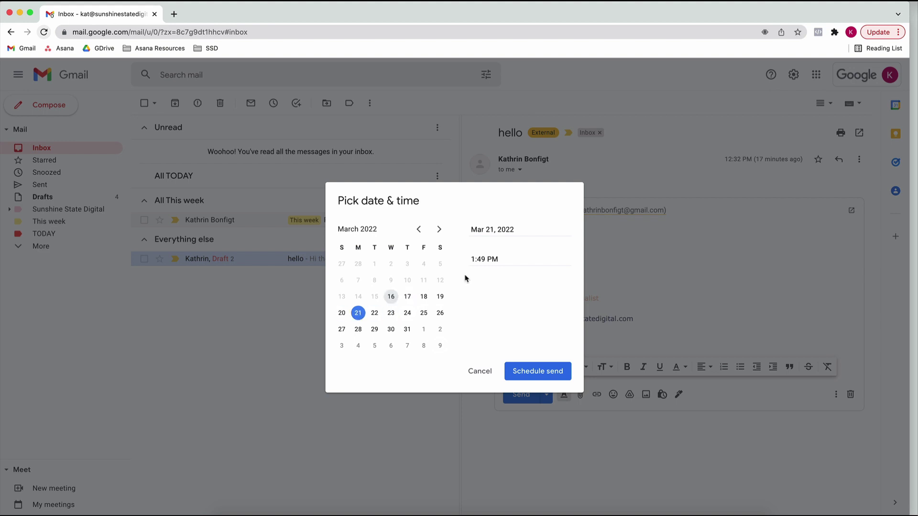
{"action": "left_click", "coordinate": [483, 256]}
{"action": "type", "text": "08:00am"}
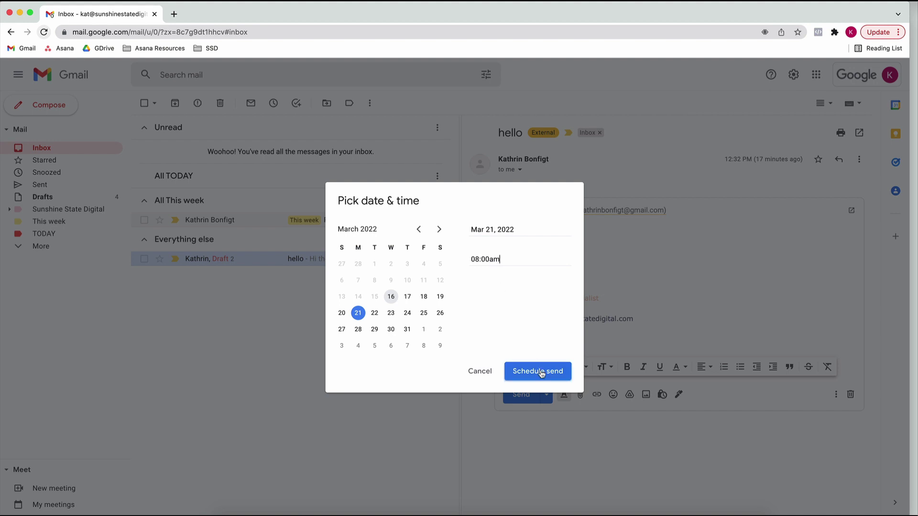
{"action": "left_click", "coordinate": [476, 372]}
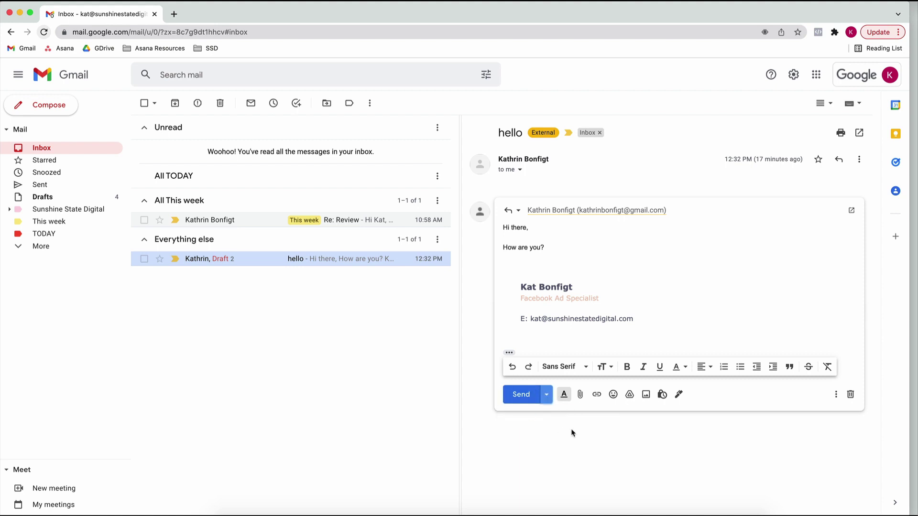
{"action": "left_click", "coordinate": [851, 395]}
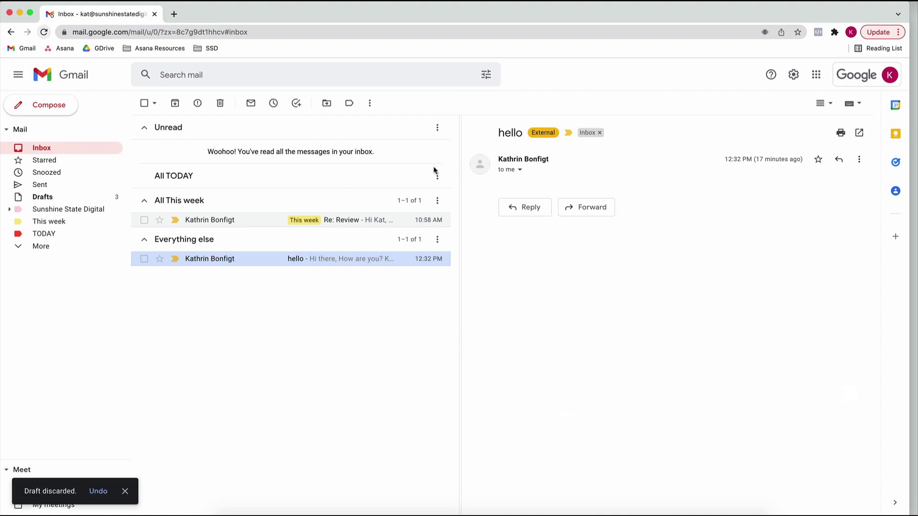
- Snooze the hello conversation in the Everything else section until tomorrow, Thu, 8:00 AM
{"action": "right_click", "coordinate": [246, 260]}
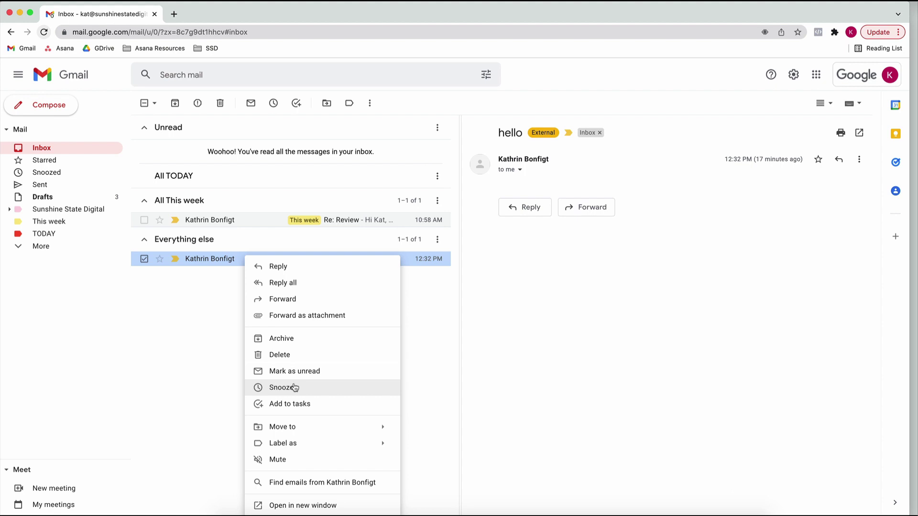
{"action": "left_click", "coordinate": [292, 388]}
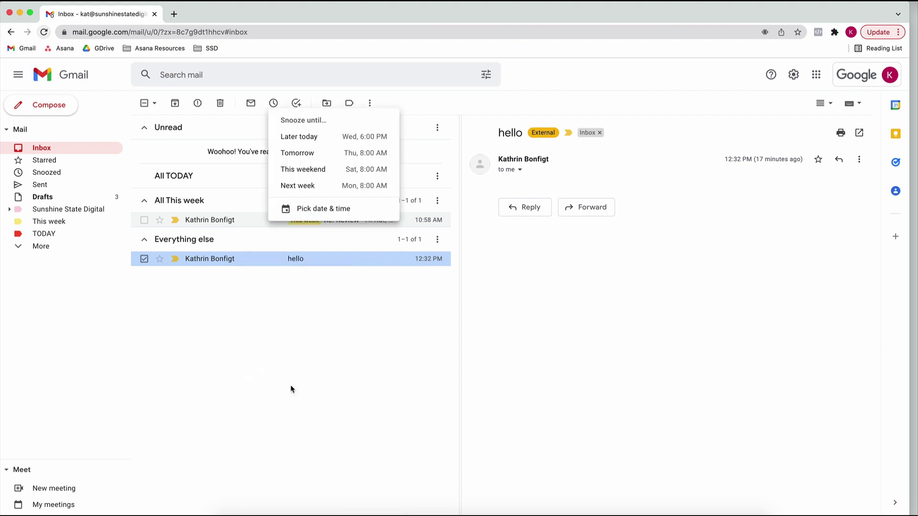
{"action": "left_click", "coordinate": [325, 152]}
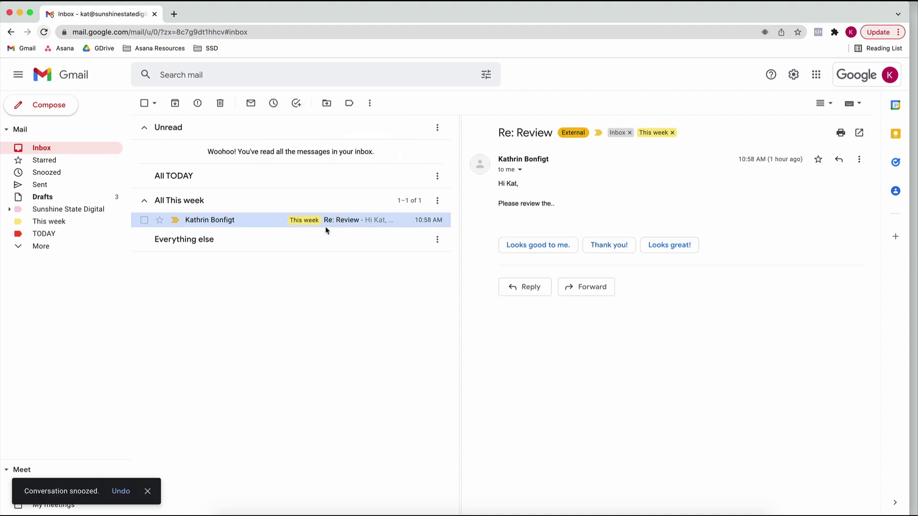
- Find the hello conversation among the snoozed mail and unsnooze it
{"action": "left_click", "coordinate": [55, 173]}
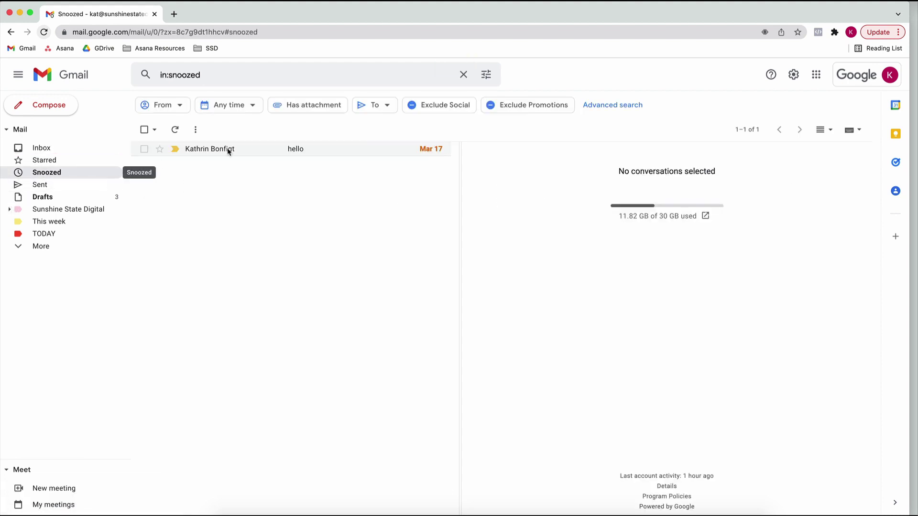
{"action": "right_click", "coordinate": [266, 150]}
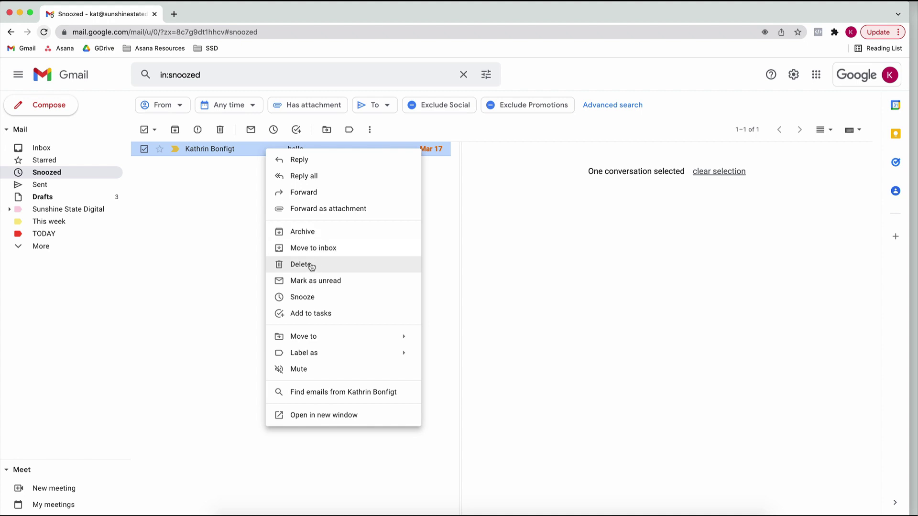
{"action": "left_click", "coordinate": [318, 295]}
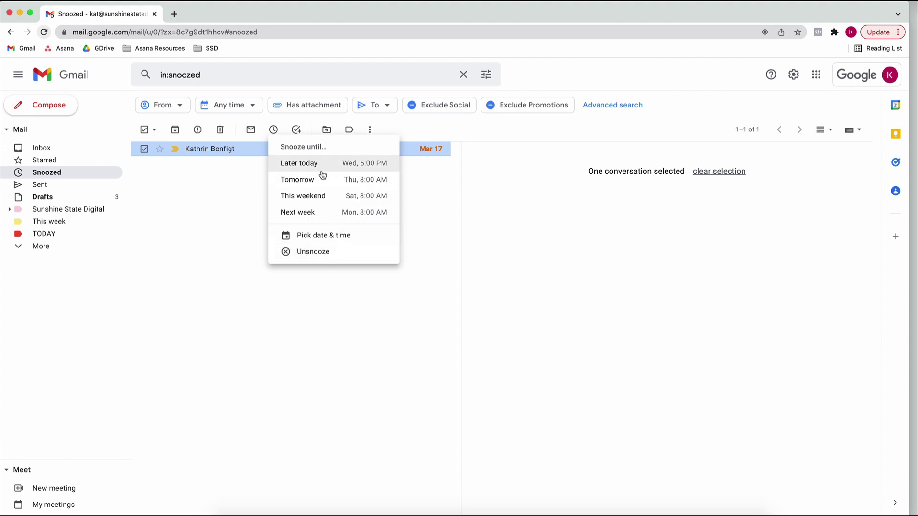
{"action": "left_click", "coordinate": [321, 252]}
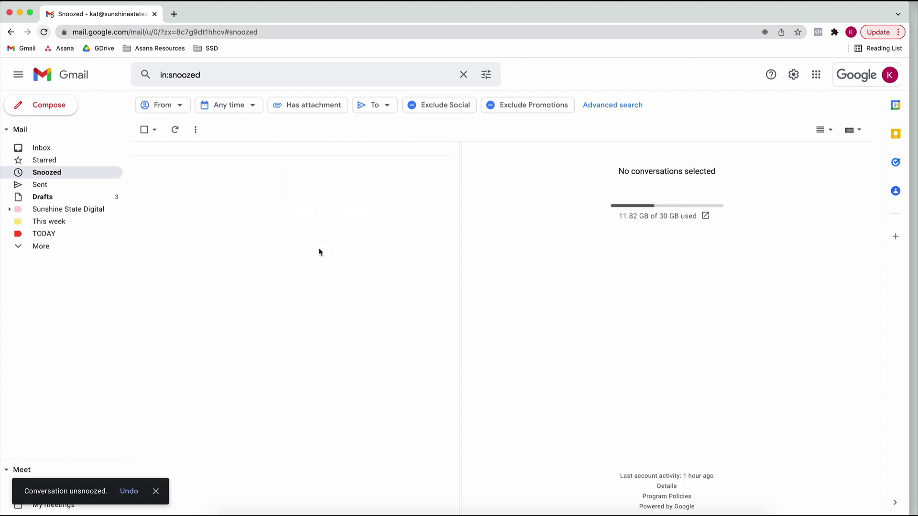